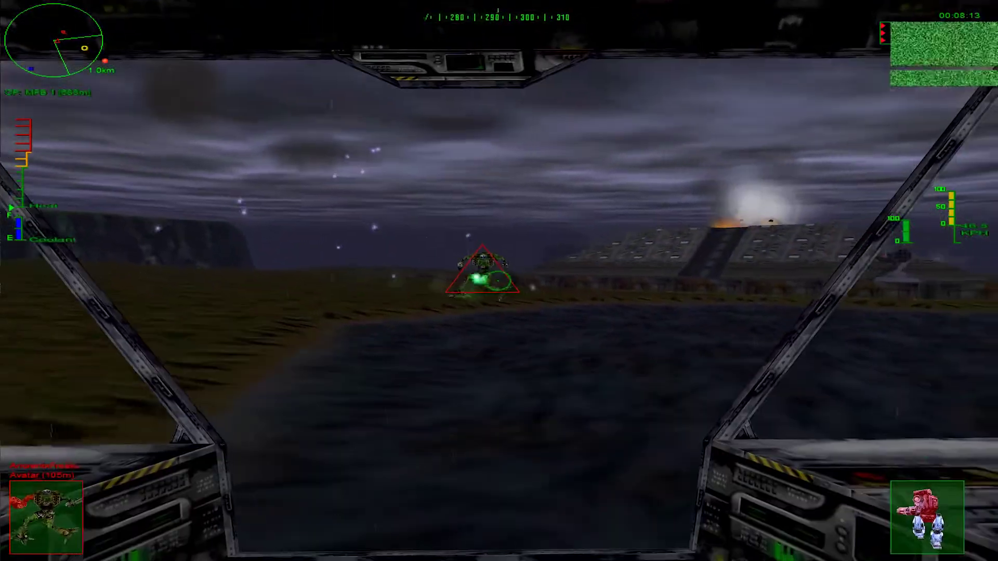
Fire on the targeted enemy mech and turn right to keep it centred.
left_click(498, 280)
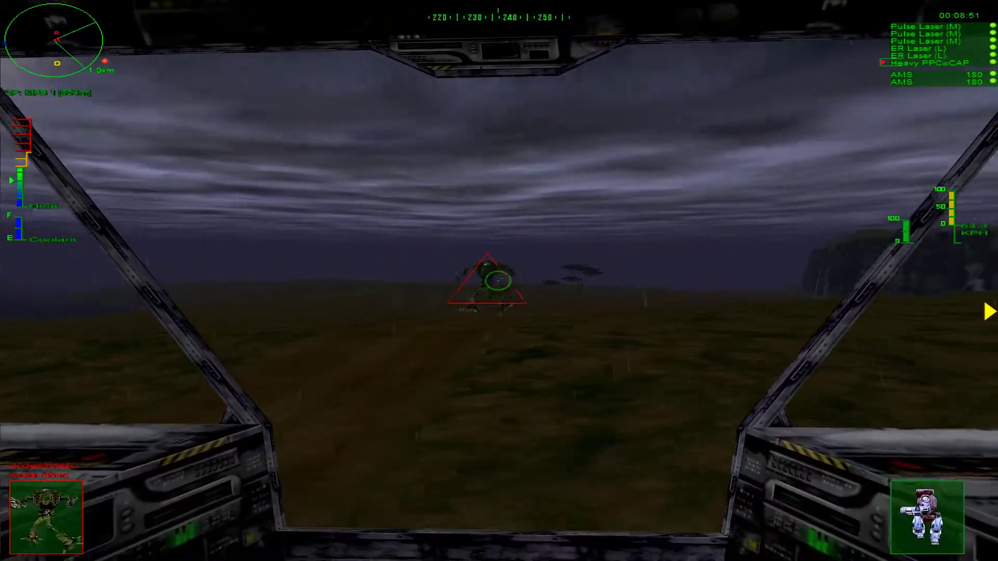
left_click(498, 281)
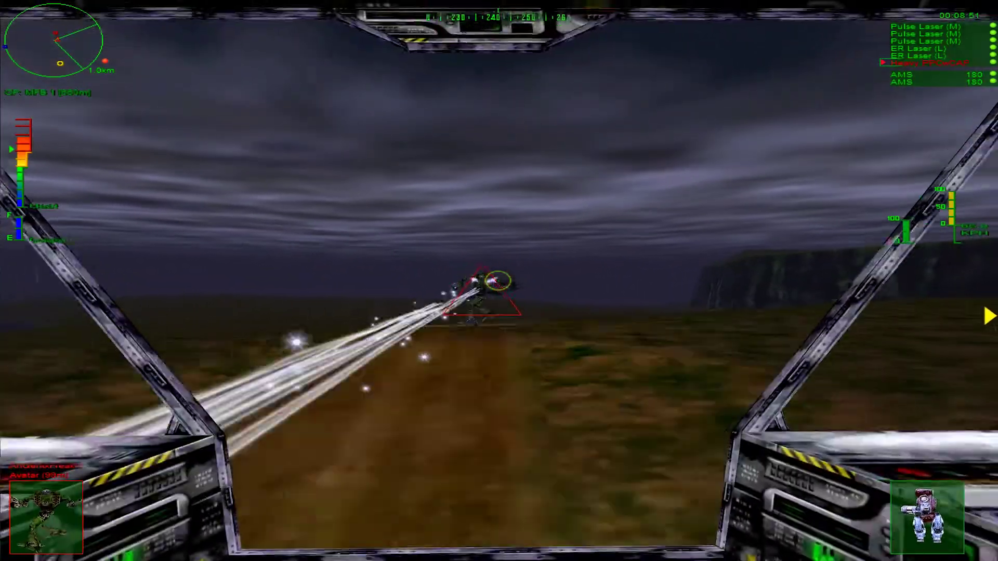
key("Right")
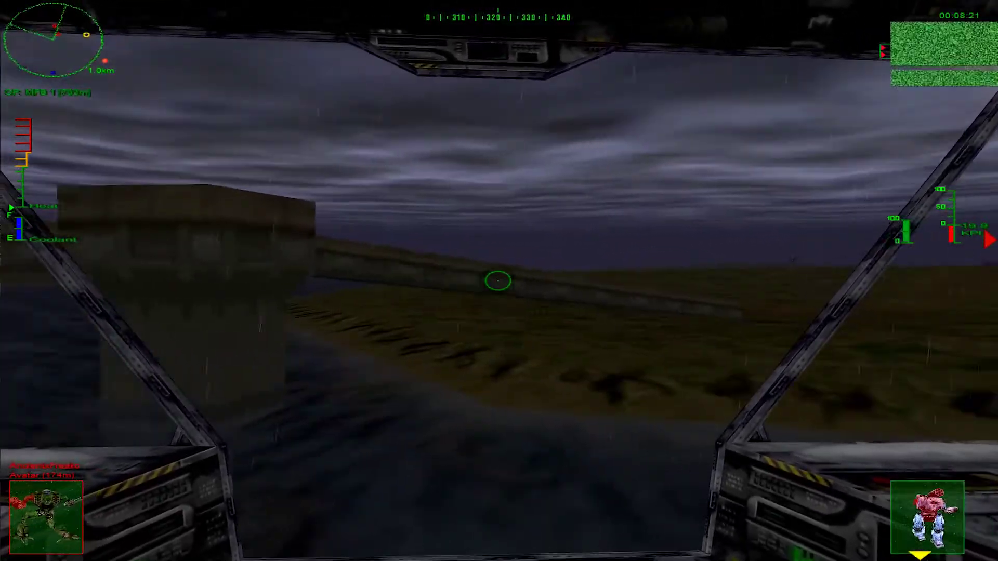
Close on the target, turning and firing repeatedly until the enemy mech explodes.
key("a")
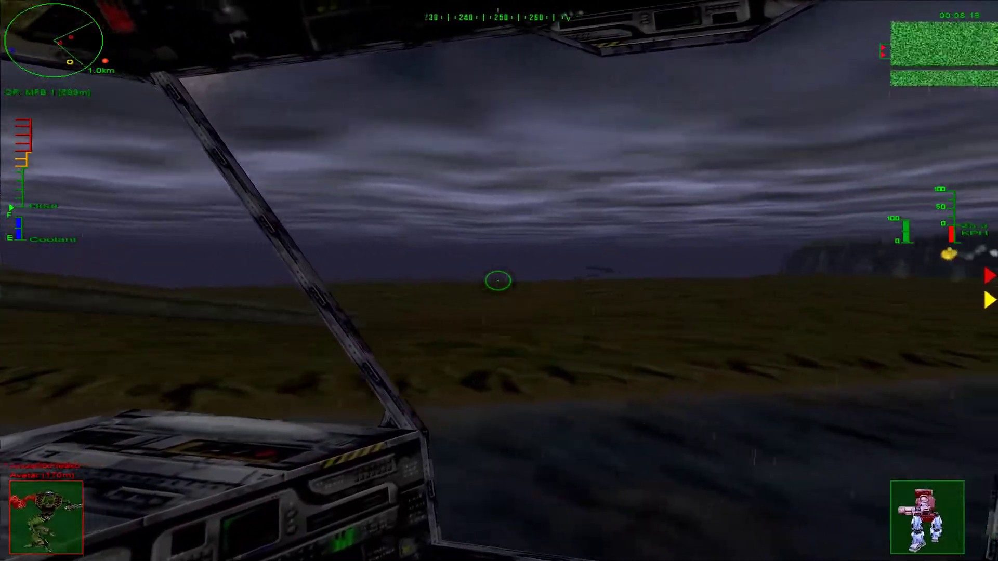
key("d")
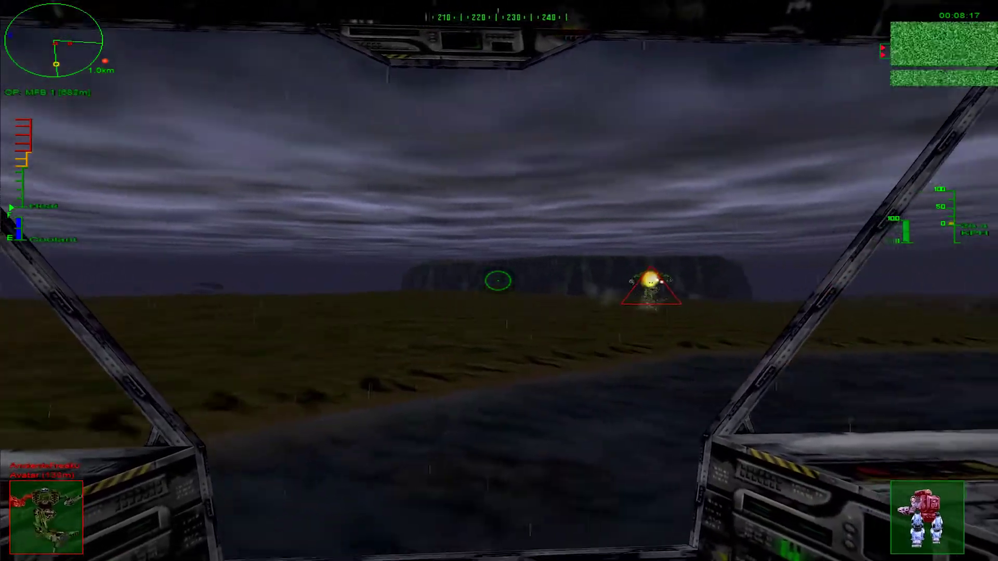
key("w")
key("d")
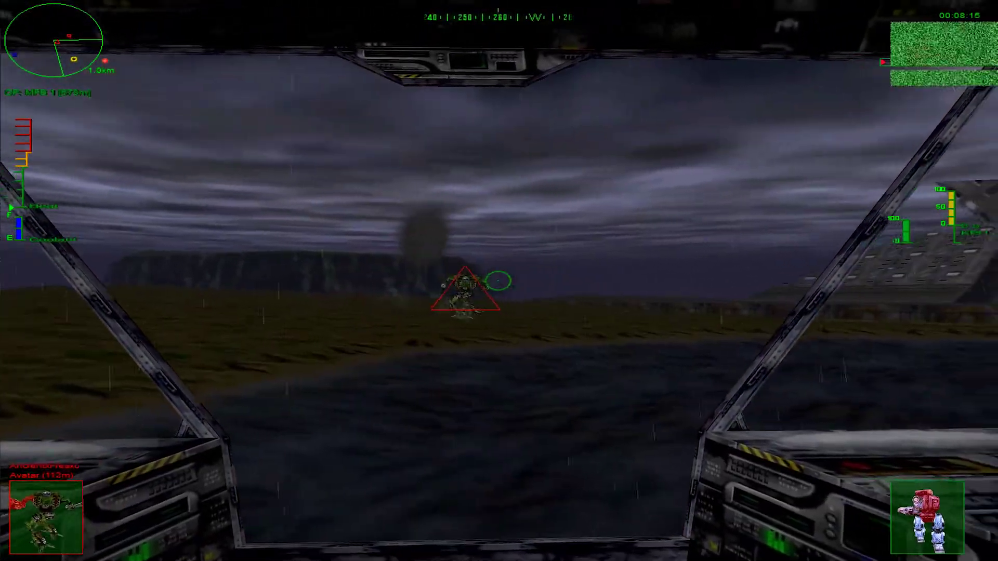
left_click(498, 281)
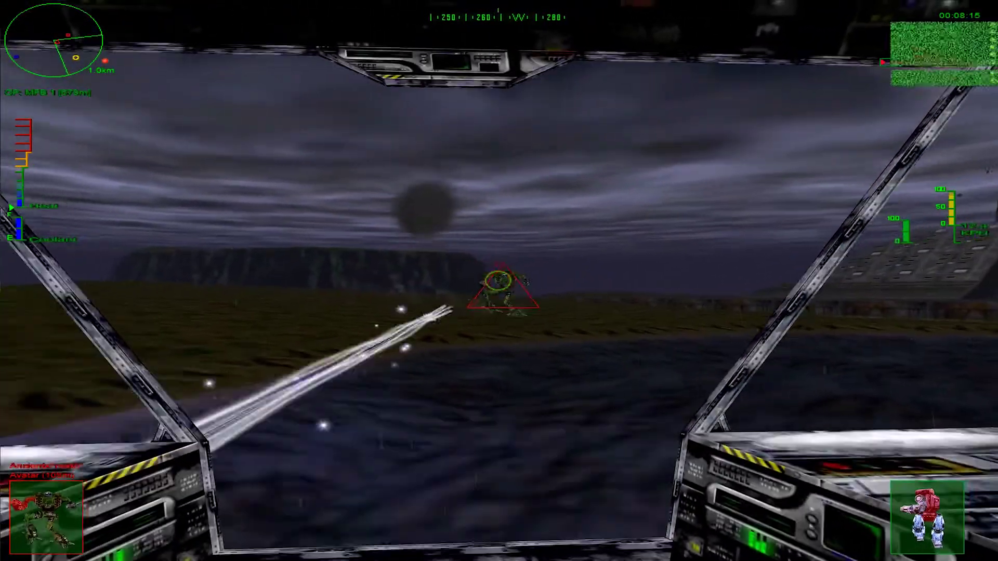
key("d")
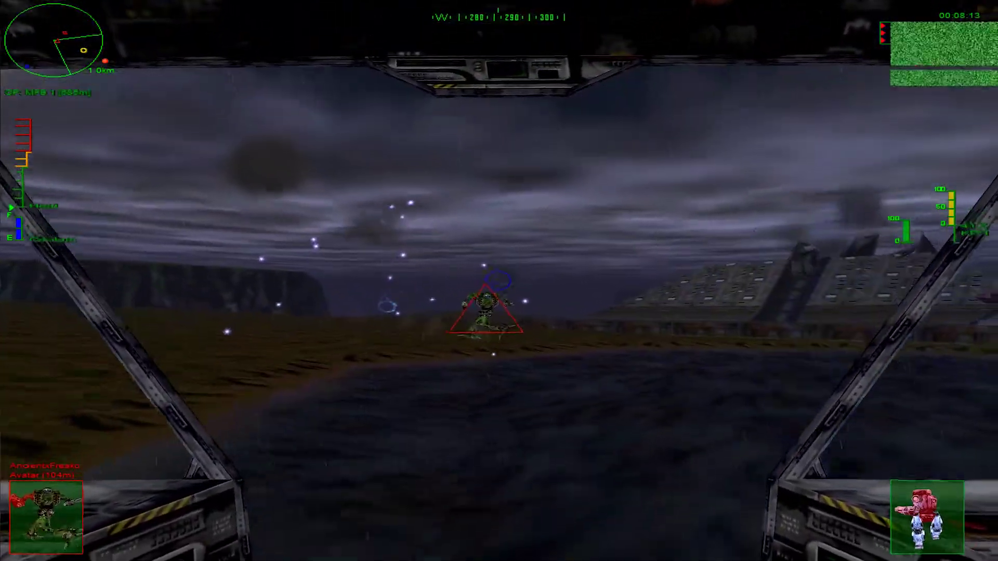
left_click(498, 280)
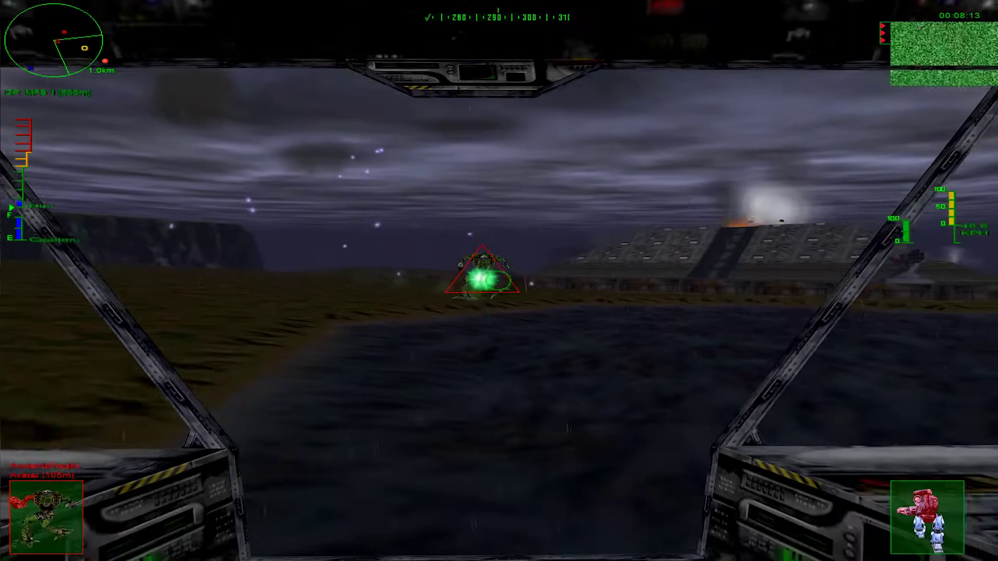
key("d")
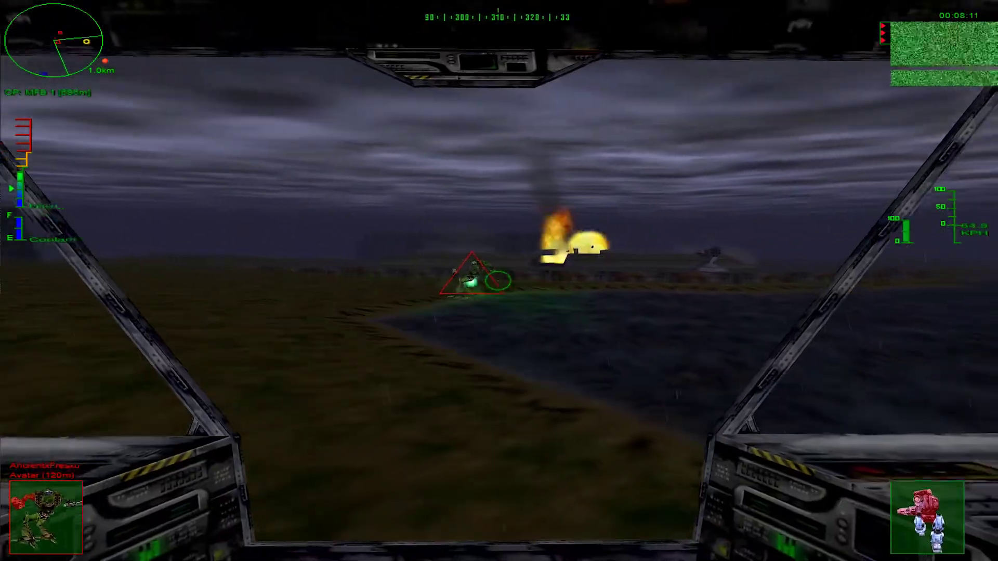
key("d")
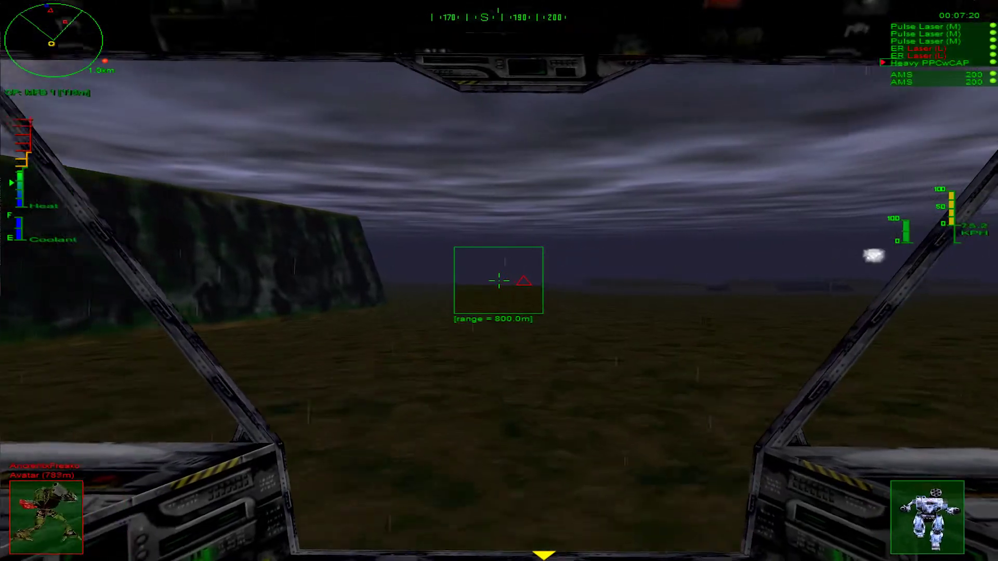
Switch the lock to another enemy mech and hit it with Heavy PPC and ER Laser fire.
left_click(499, 281)
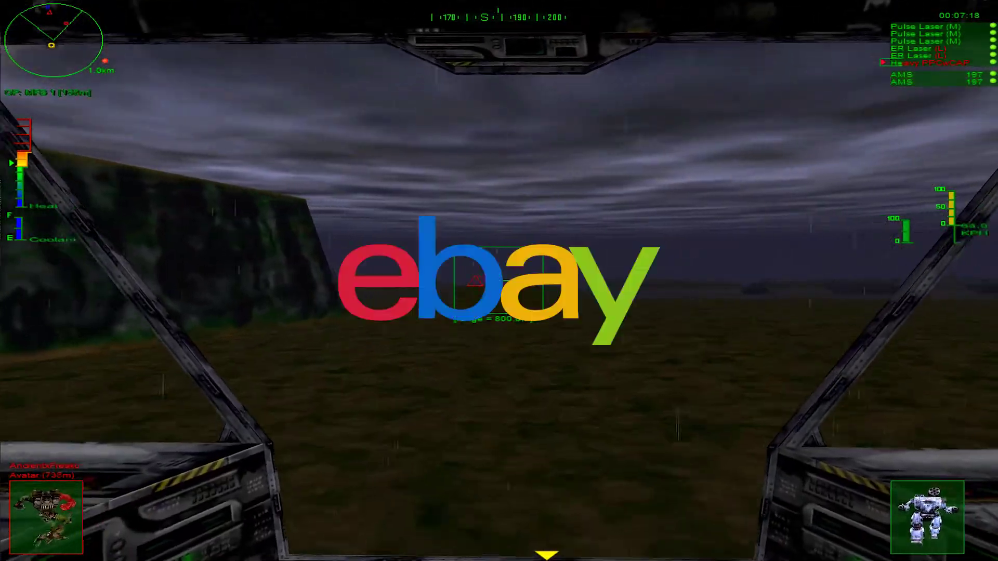
key("r")
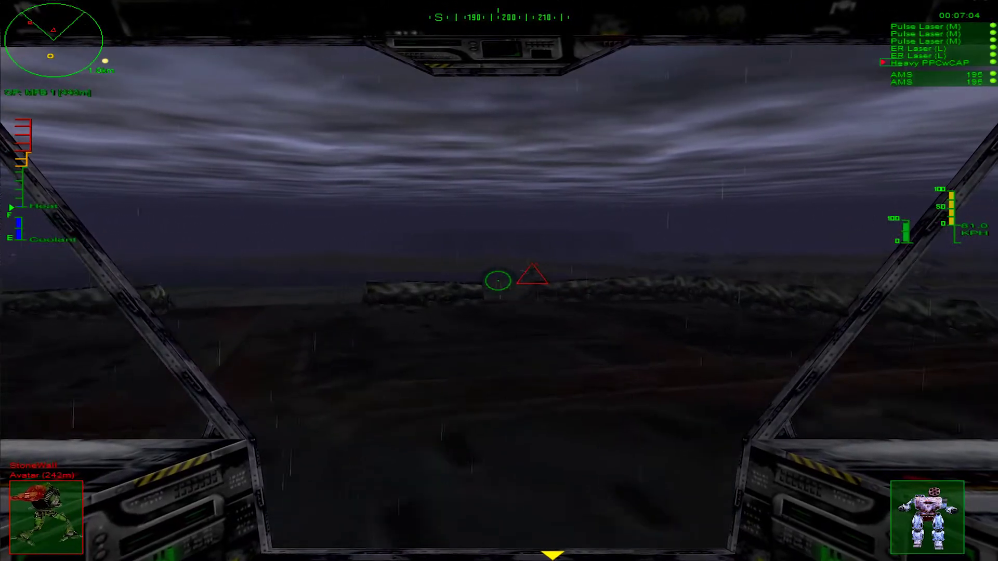
left_click(498, 281)
right_click(498, 281)
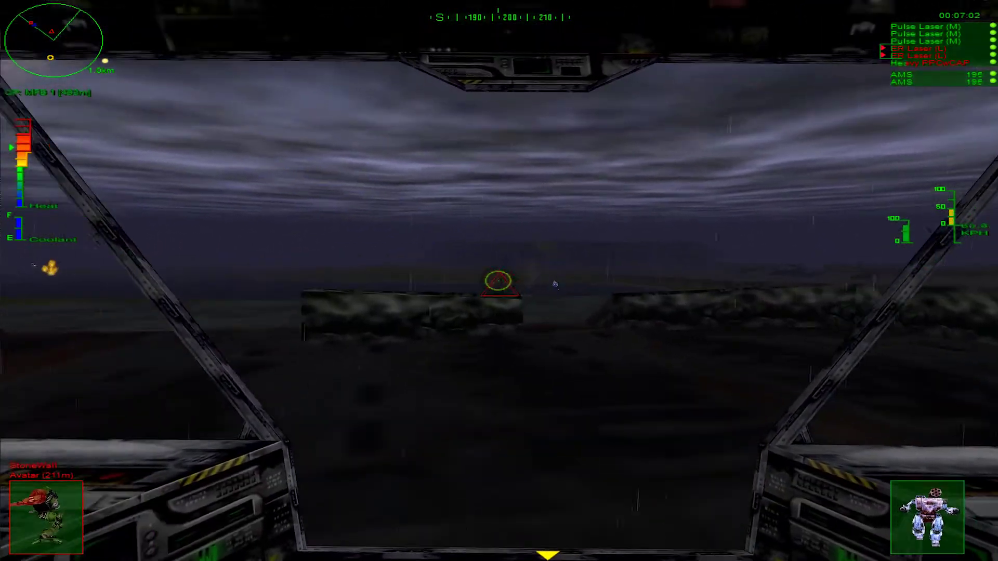
left_click(498, 280)
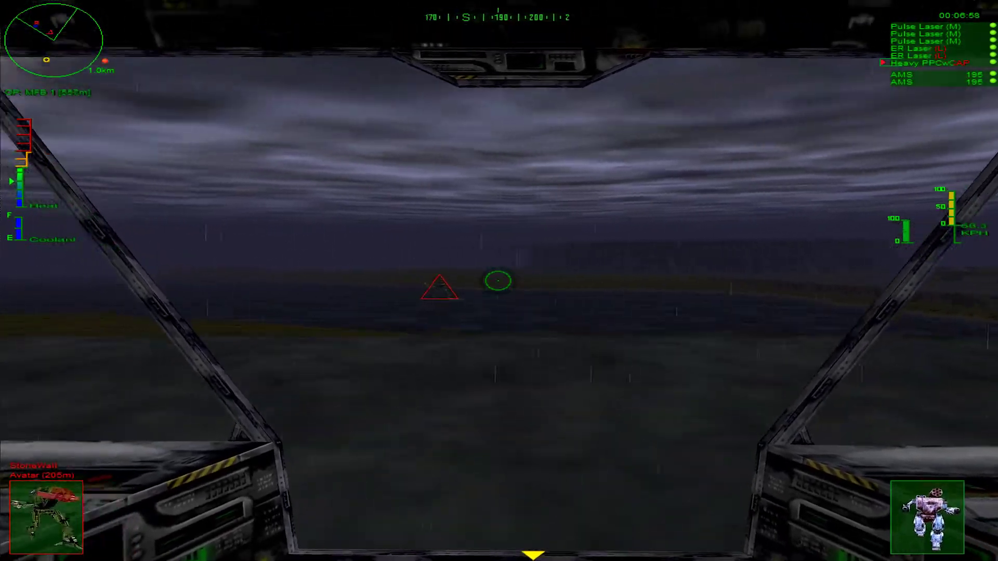
left_click(499, 281)
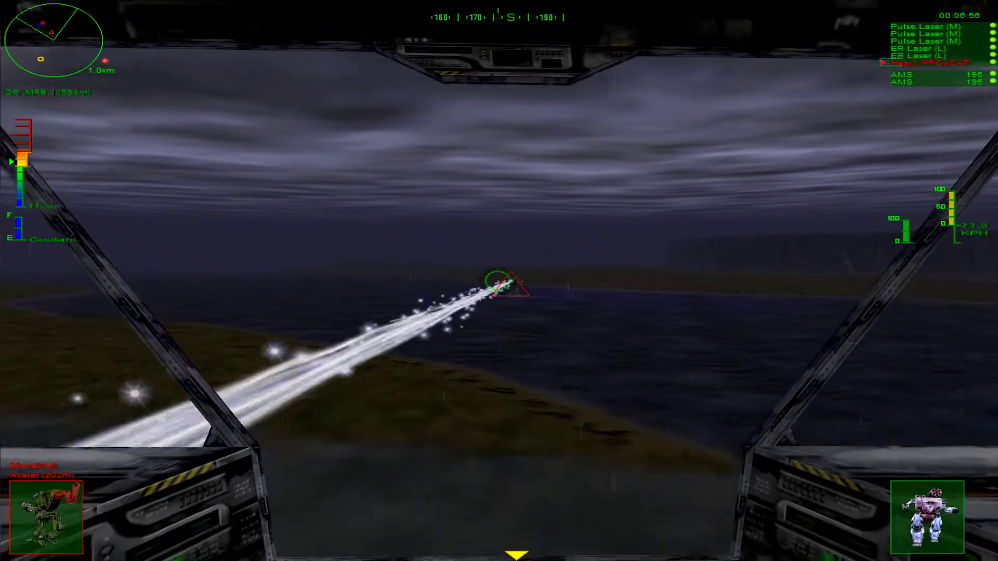
right_click(498, 280)
Advance at full speed, turning left and alternating PPC, ER Laser and Pulse Laser volleys.
key("w")
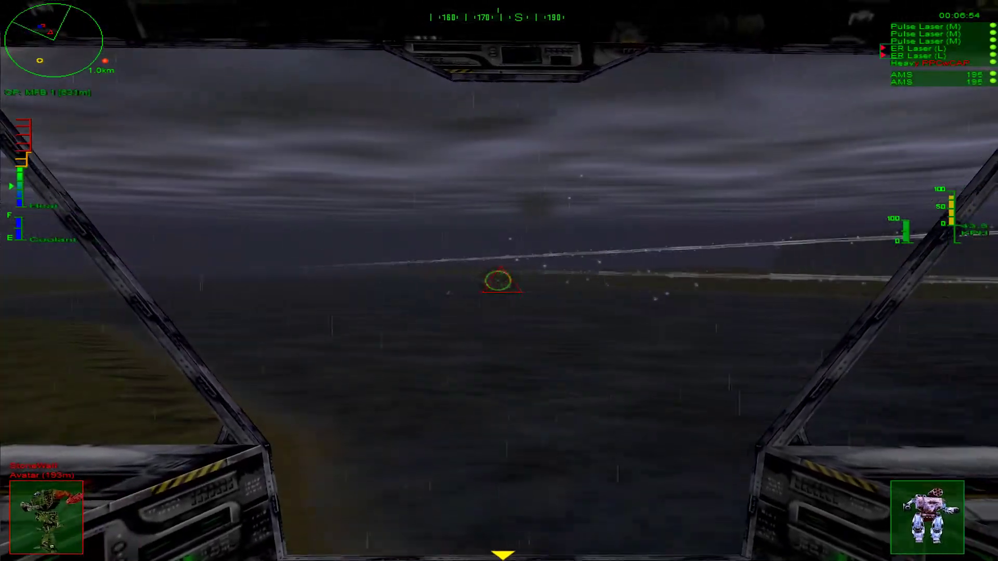
key("Return")
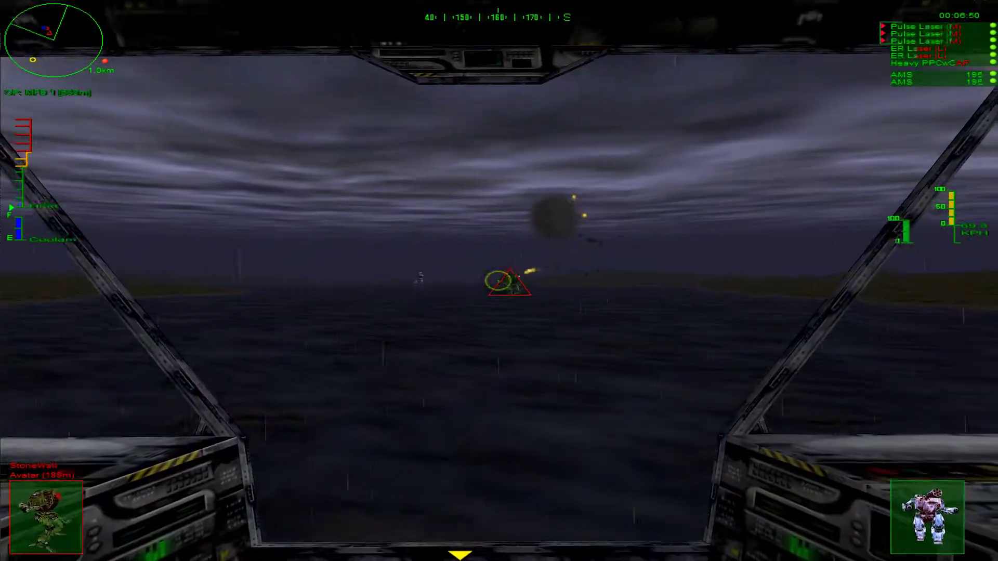
left_click(498, 281)
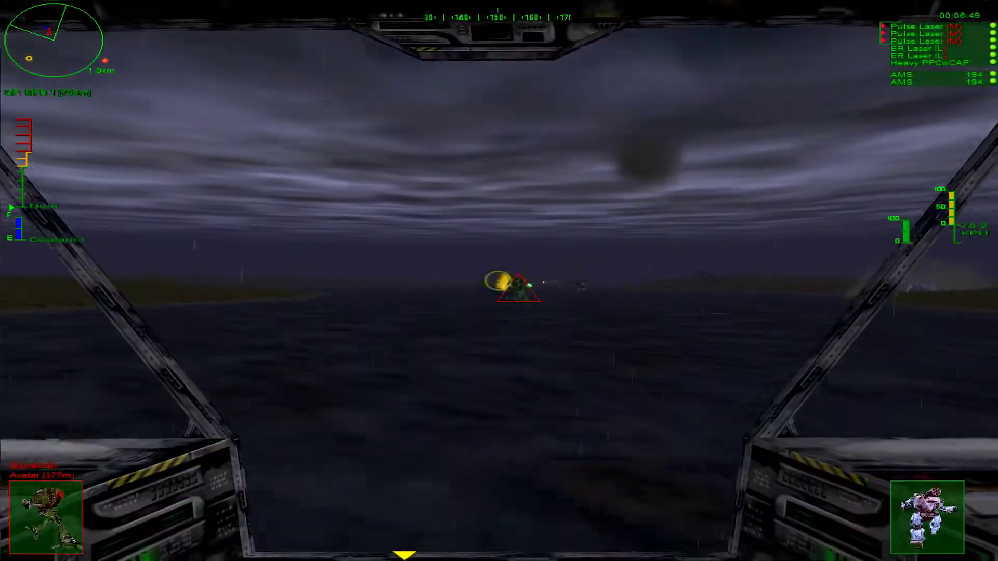
left_click(498, 280)
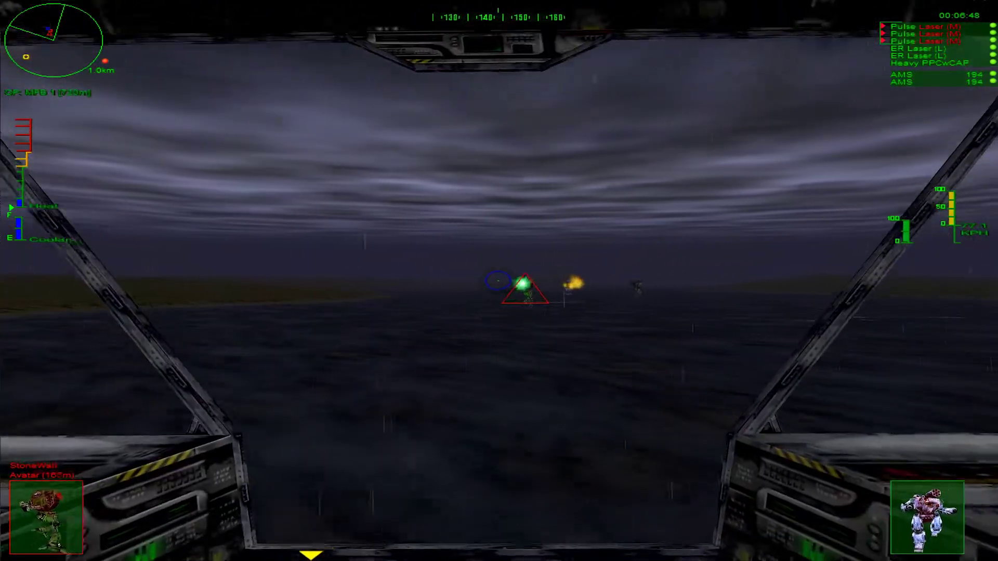
left_click(498, 281)
left_click(498, 280)
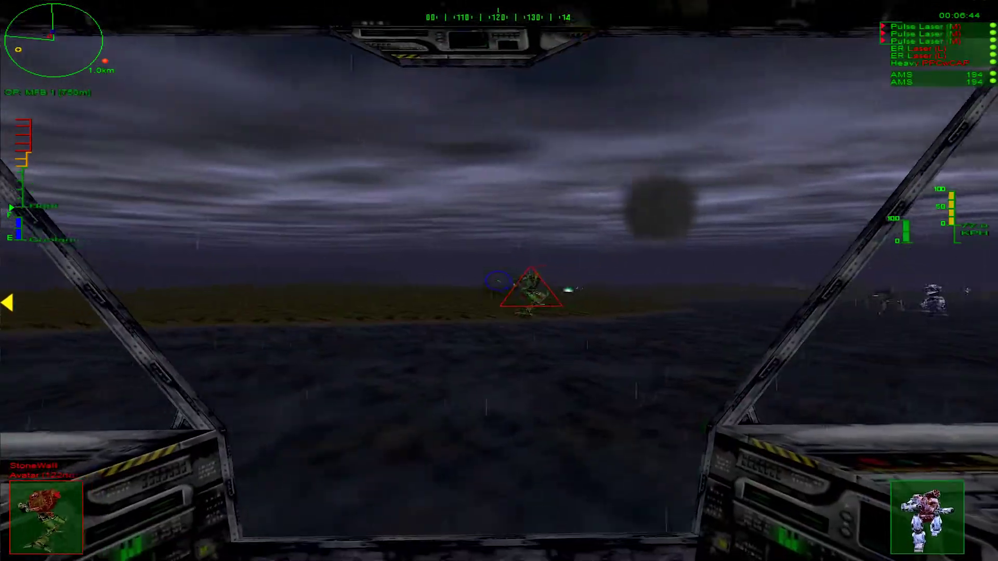
left_click(498, 281)
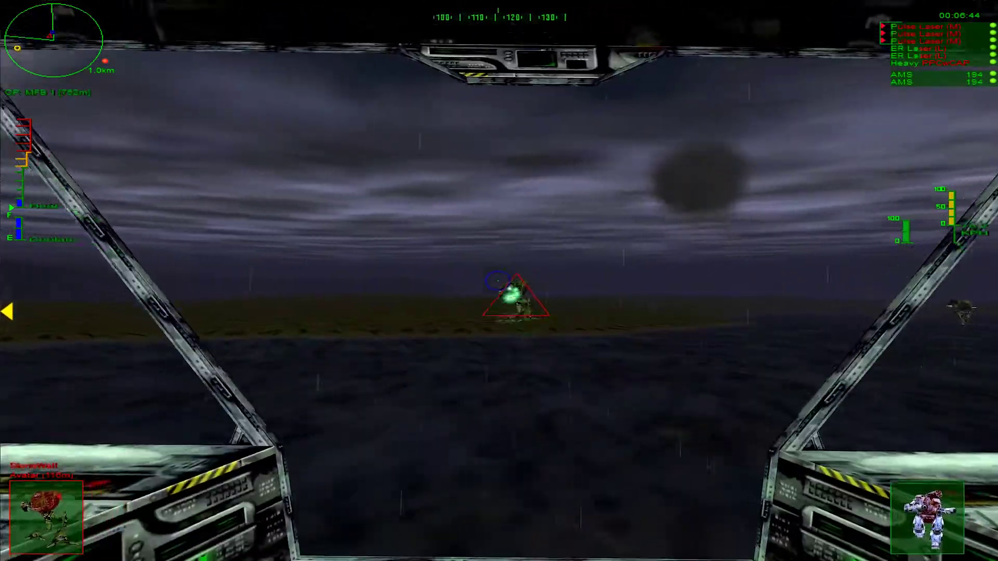
key("a")
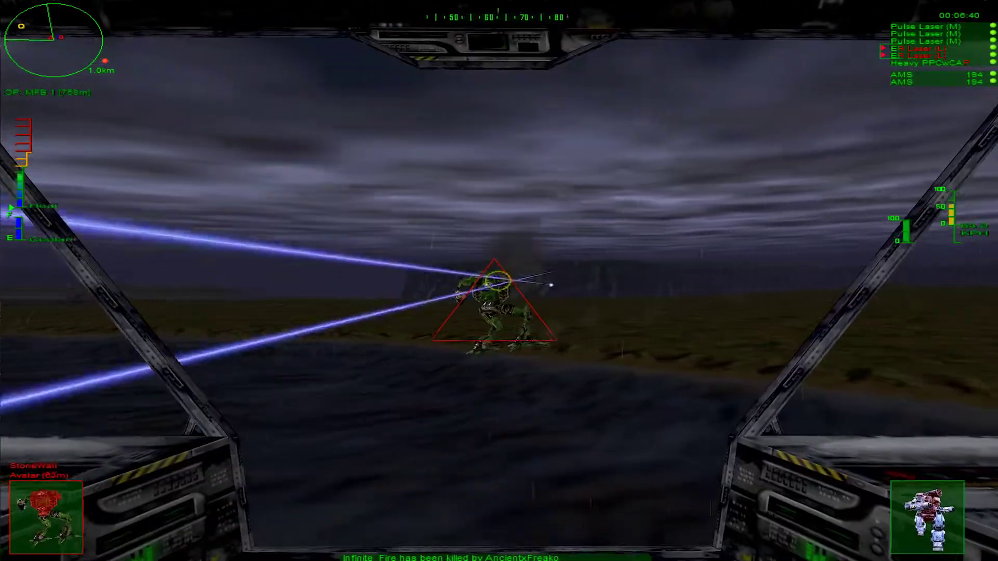
left_click(498, 281)
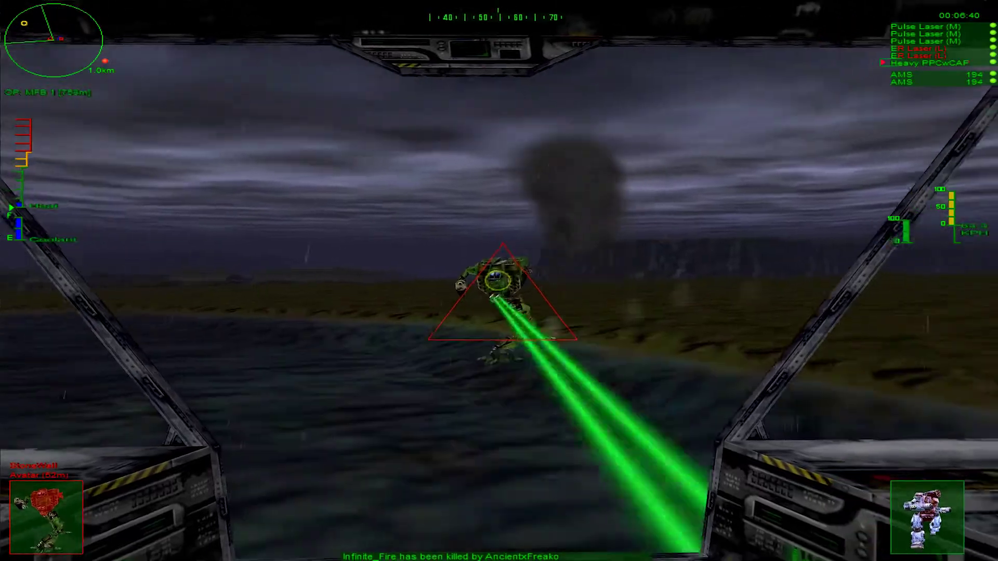
left_click(498, 281)
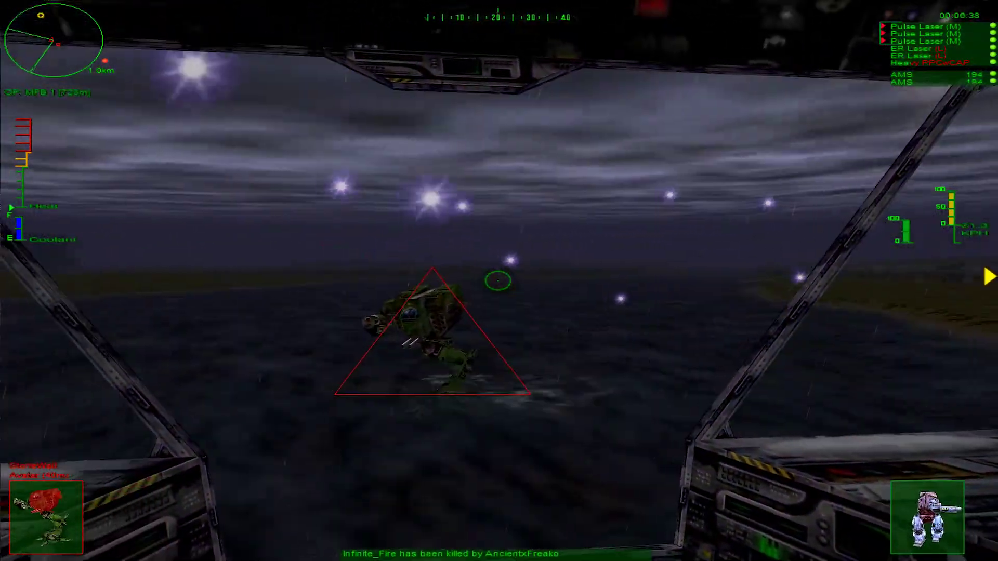
left_click(498, 281)
Turn further left and keep firing PPC and lasers until the targeted mech is destroyed.
key("a")
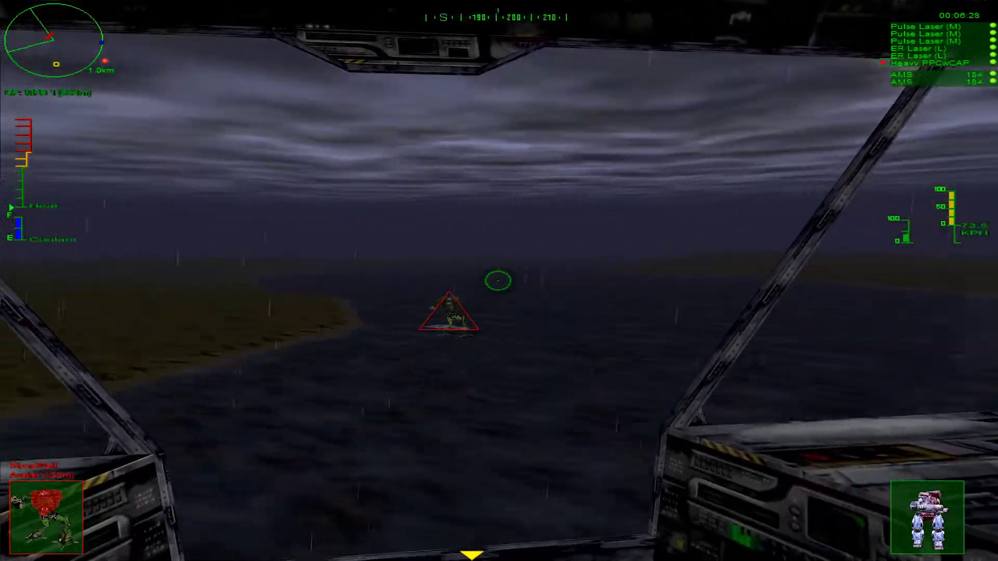
right_click(498, 281)
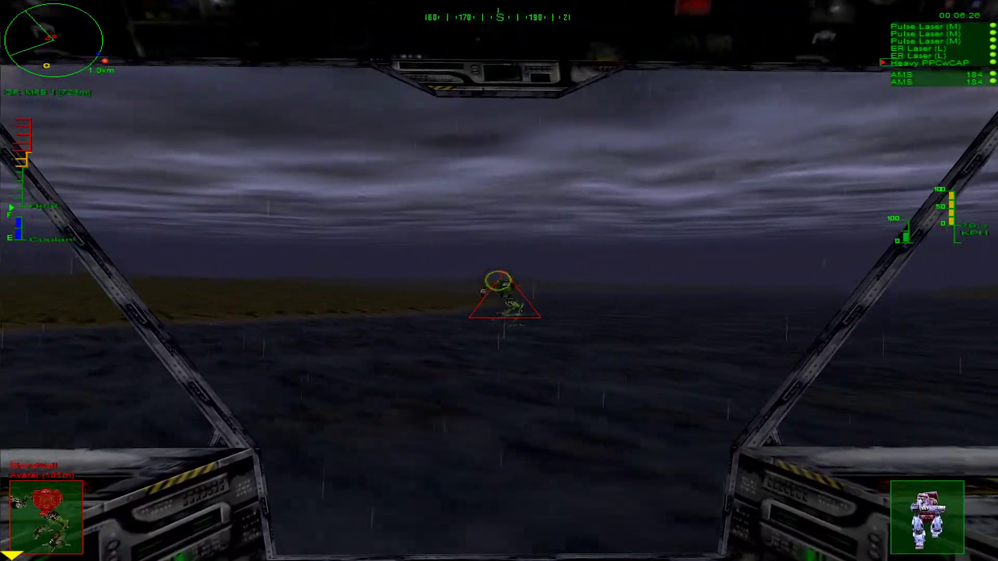
right_click(498, 281)
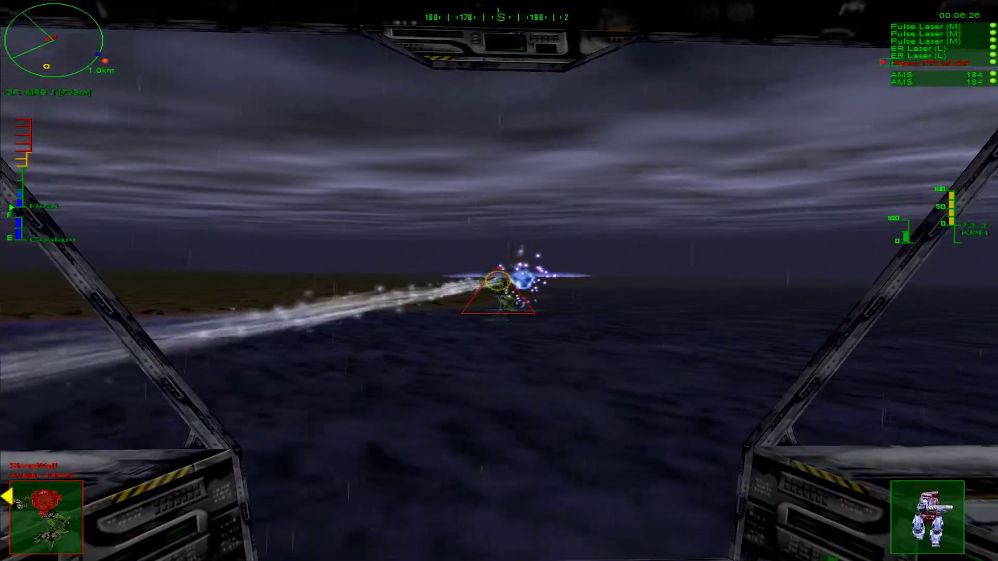
left_click(498, 281)
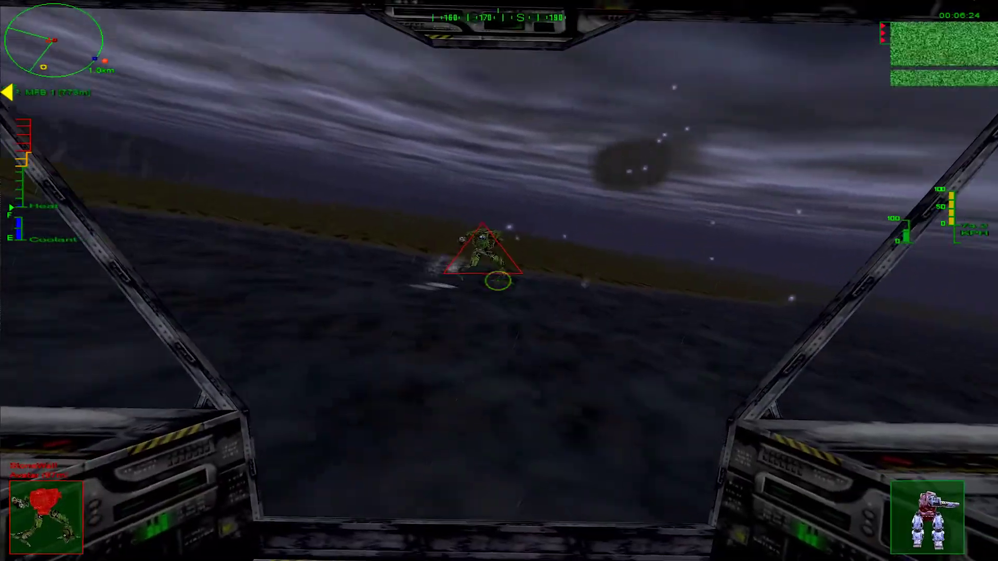
left_click(498, 281)
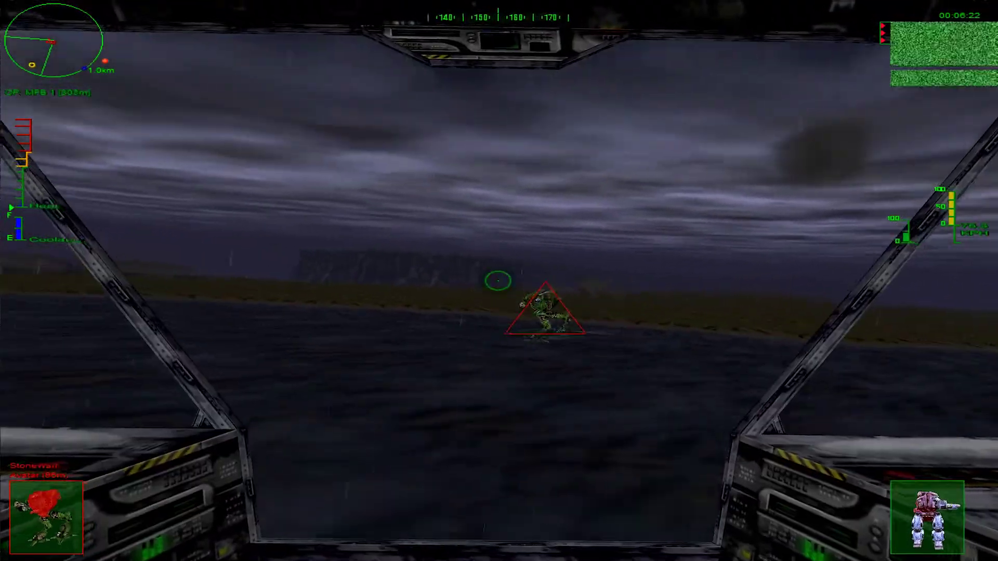
left_click(498, 280)
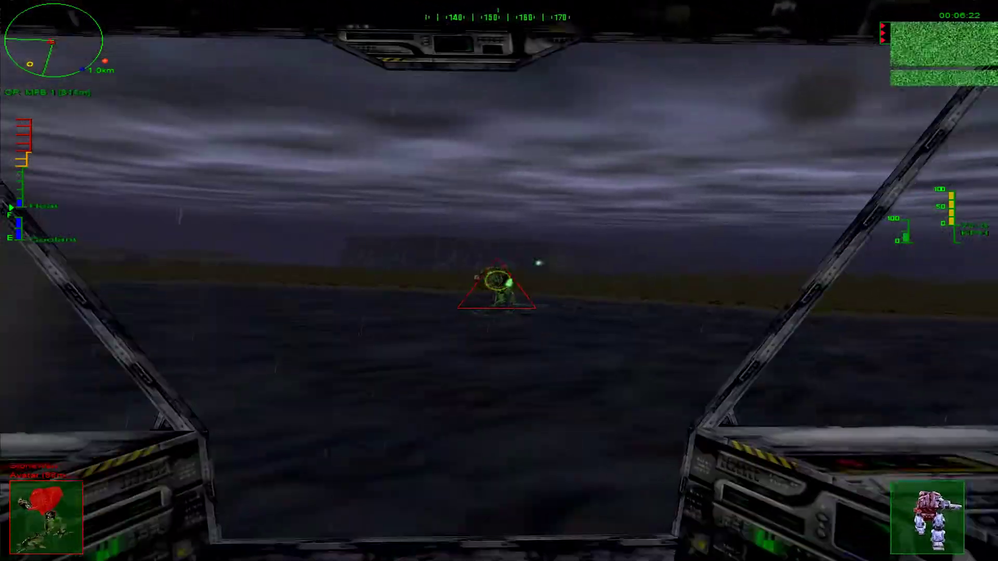
Turn left onto the next boxed mech, throttle up and open fire.
key("e")
key("a")
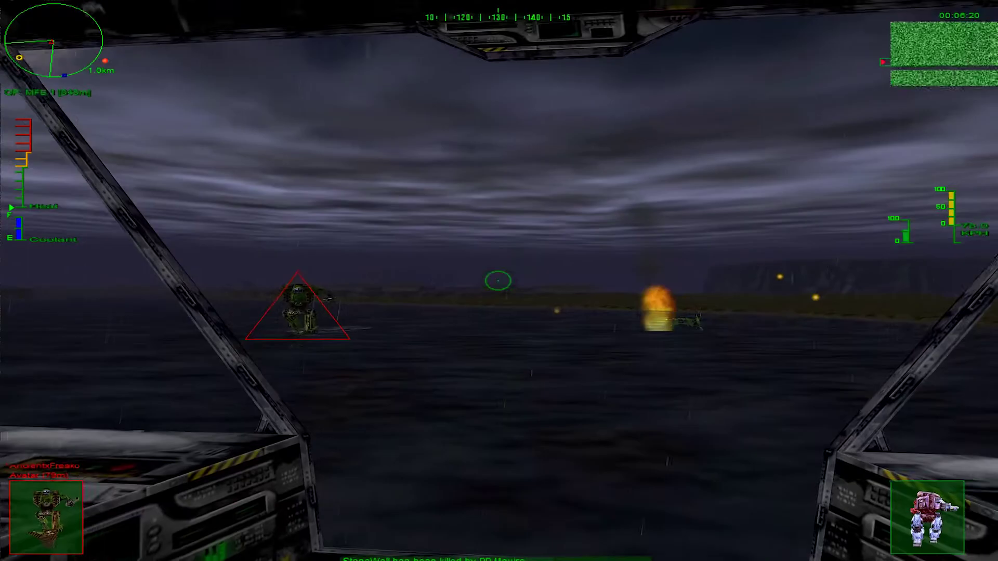
key("a")
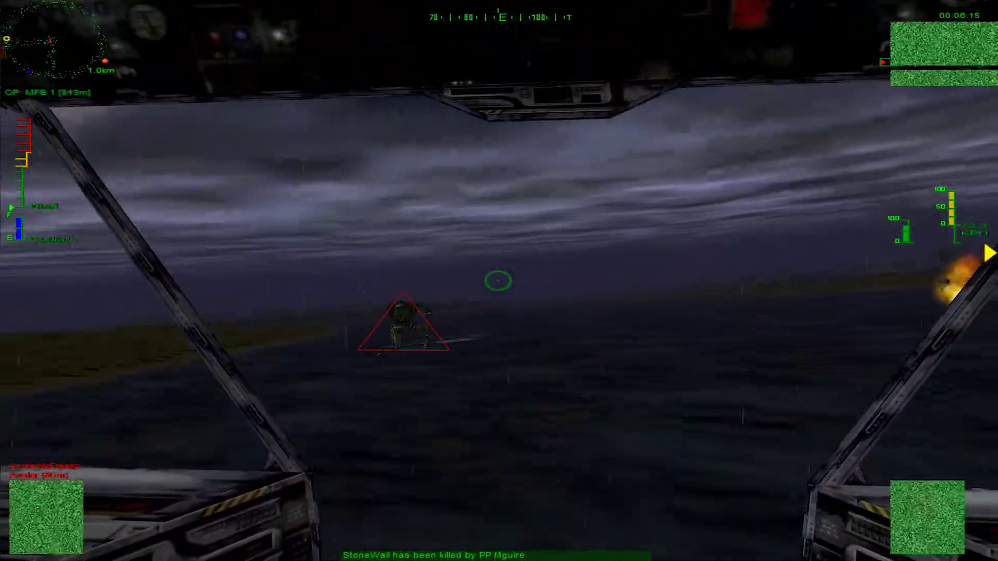
key("a")
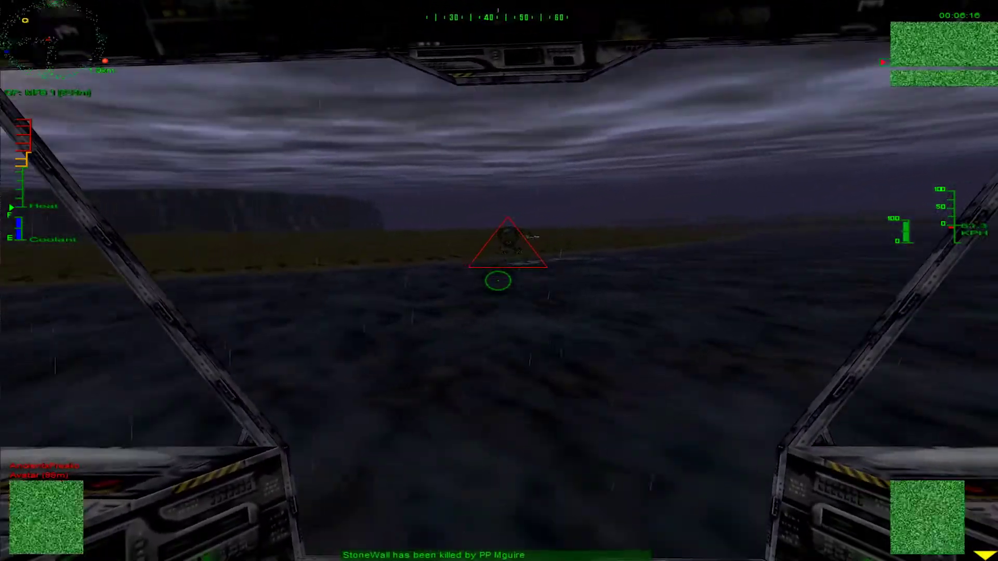
key("w")
key("Return")
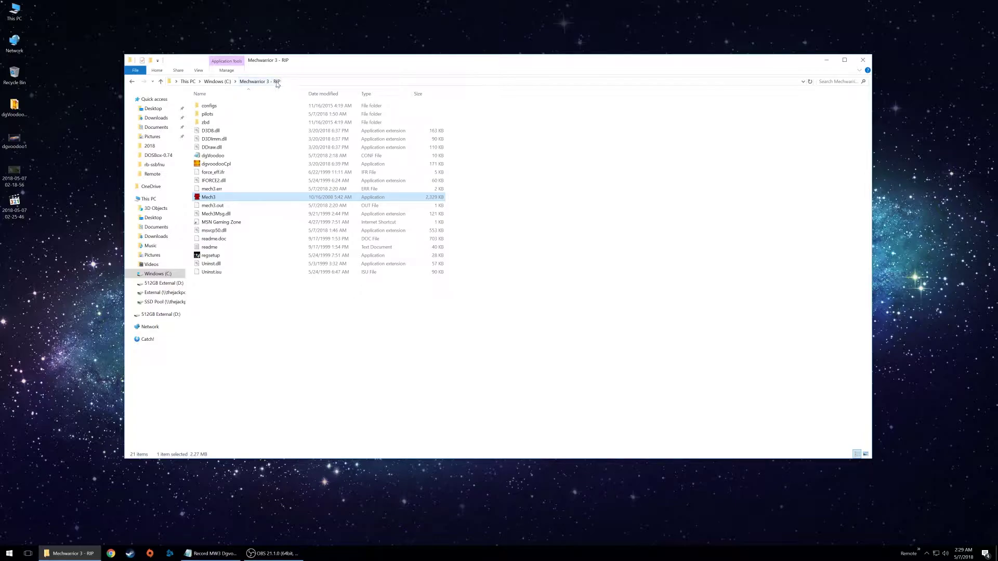
left_click(226, 83)
double_click(229, 123)
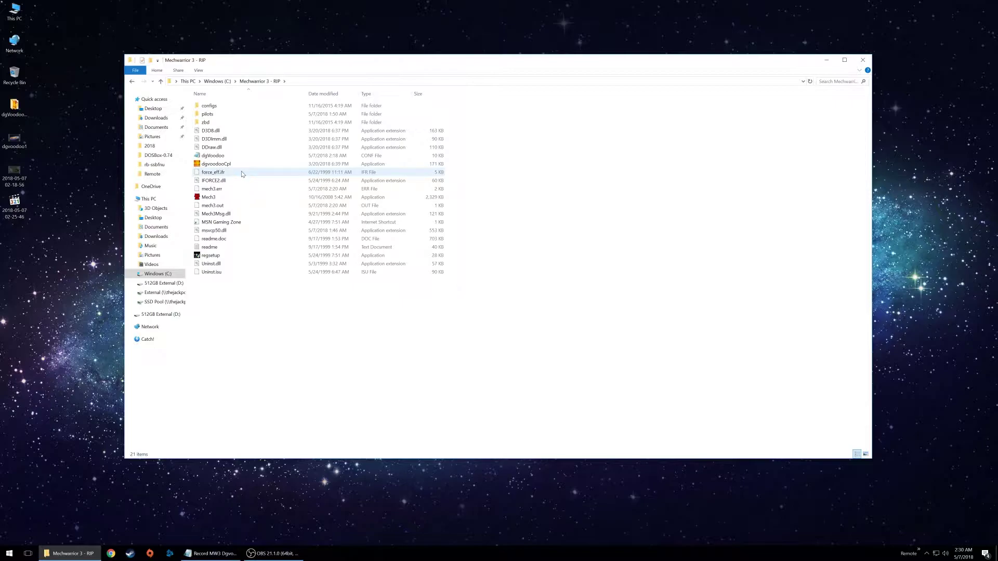
left_click(224, 258)
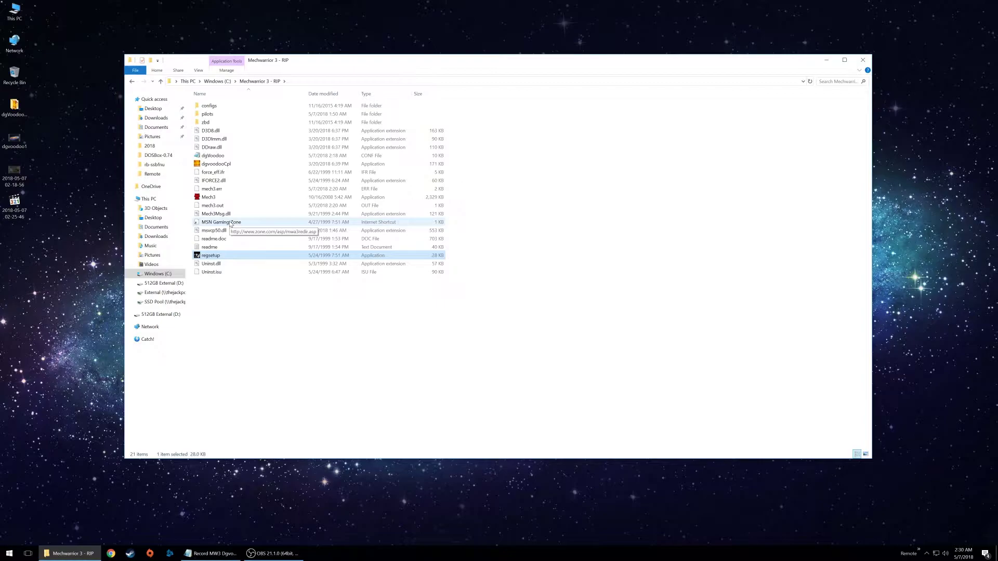
left_click(219, 200)
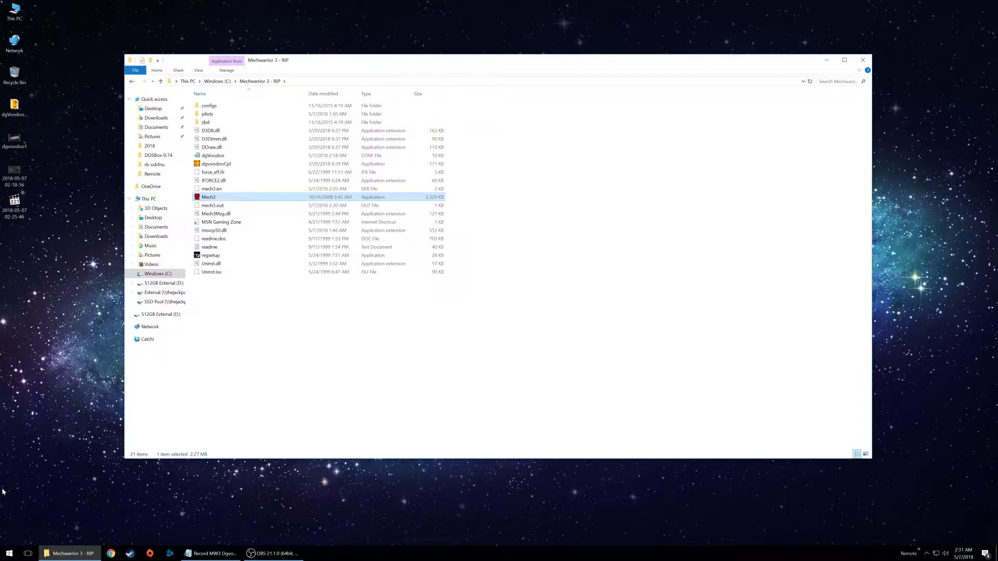
left_click(9, 553)
type("windows")
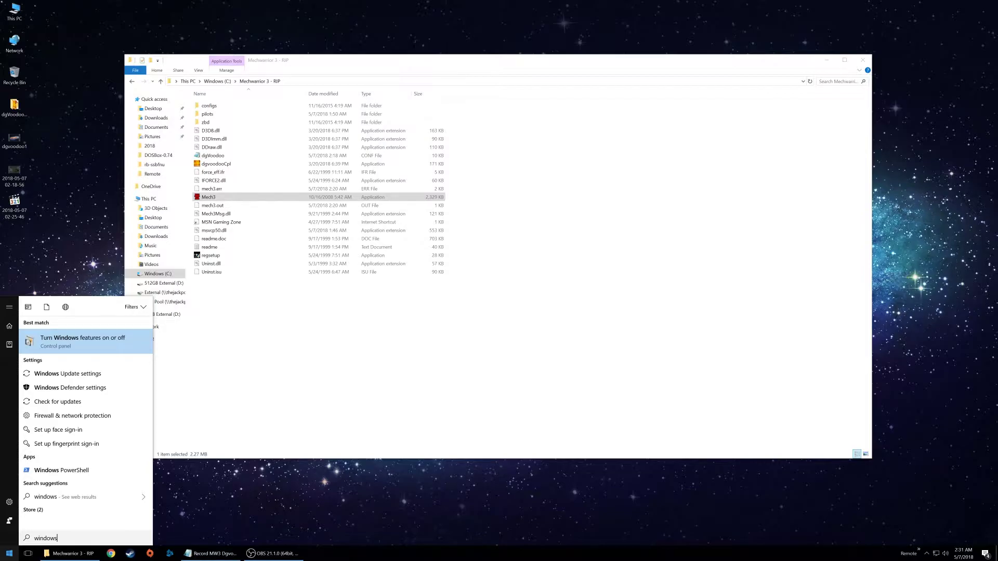
key("Return")
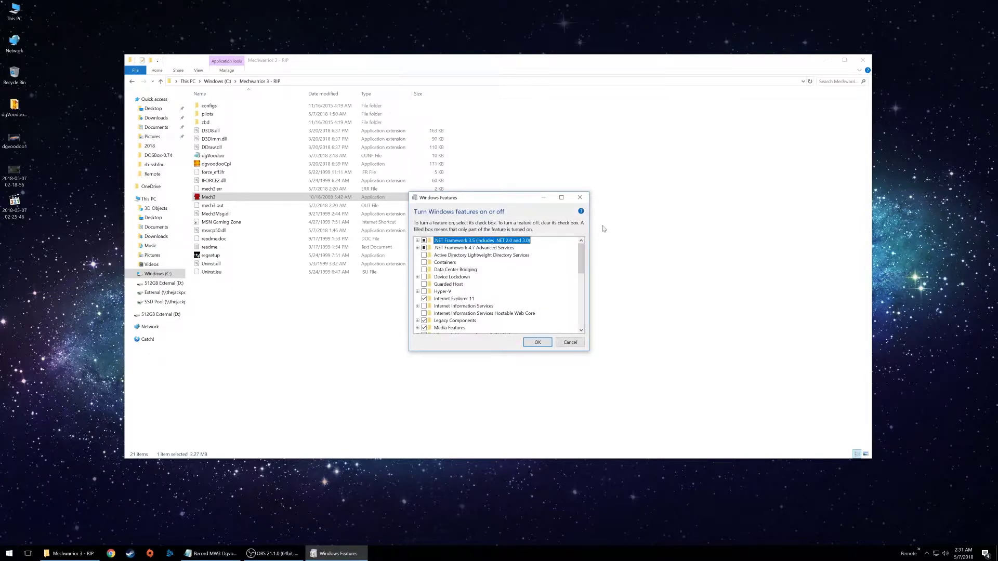
left_click_drag(467, 200, 463, 187)
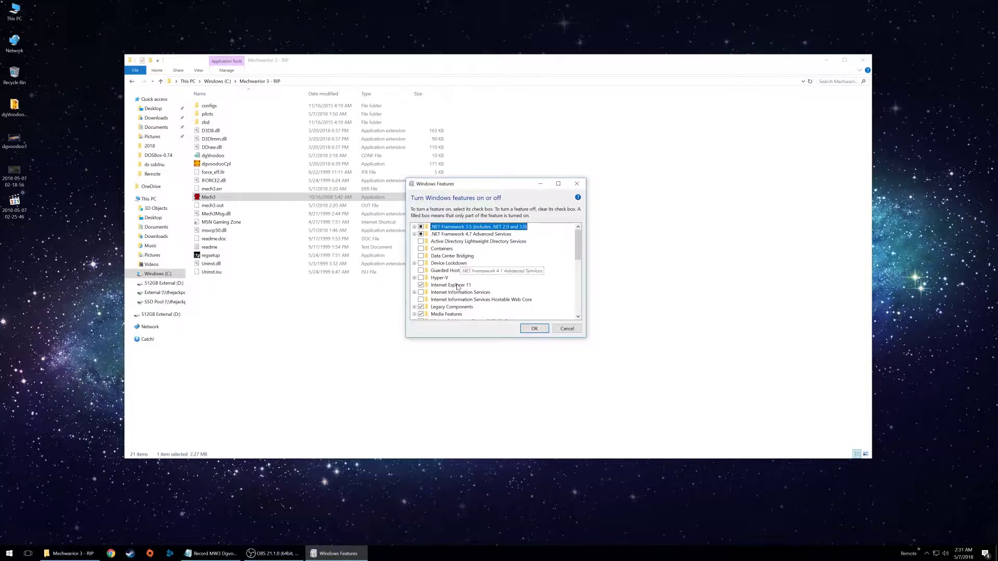
left_click(414, 306)
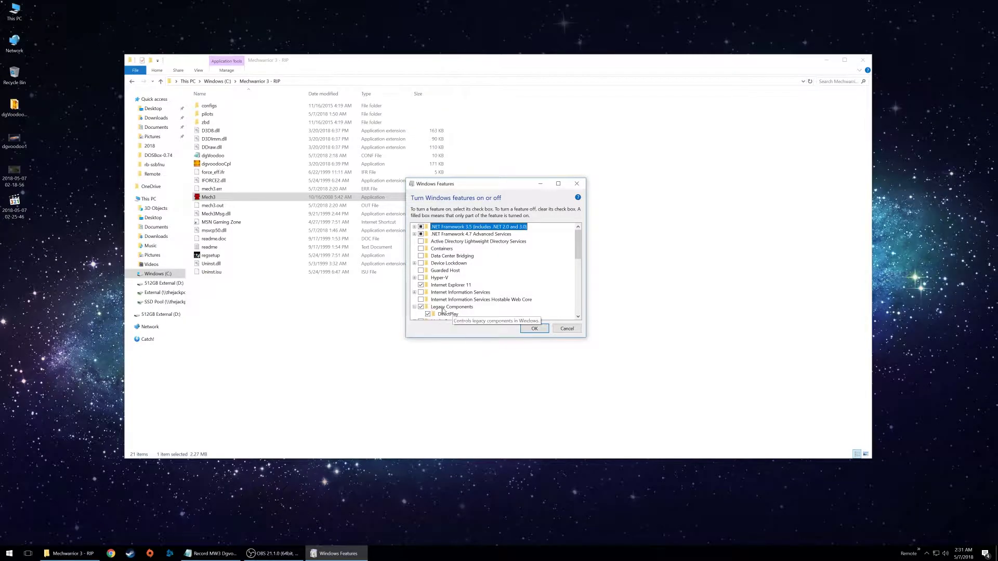
left_click(414, 307)
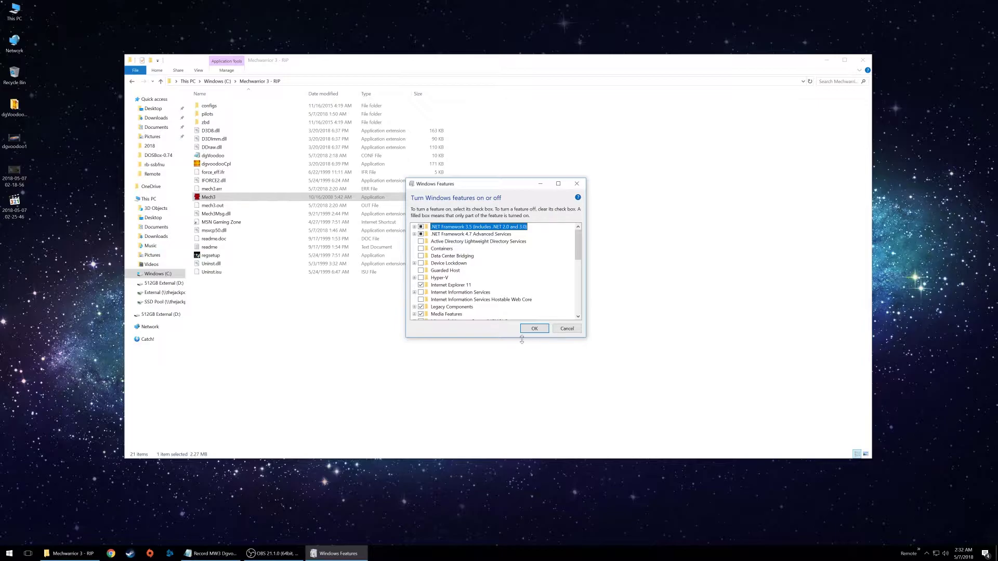
left_click(535, 329)
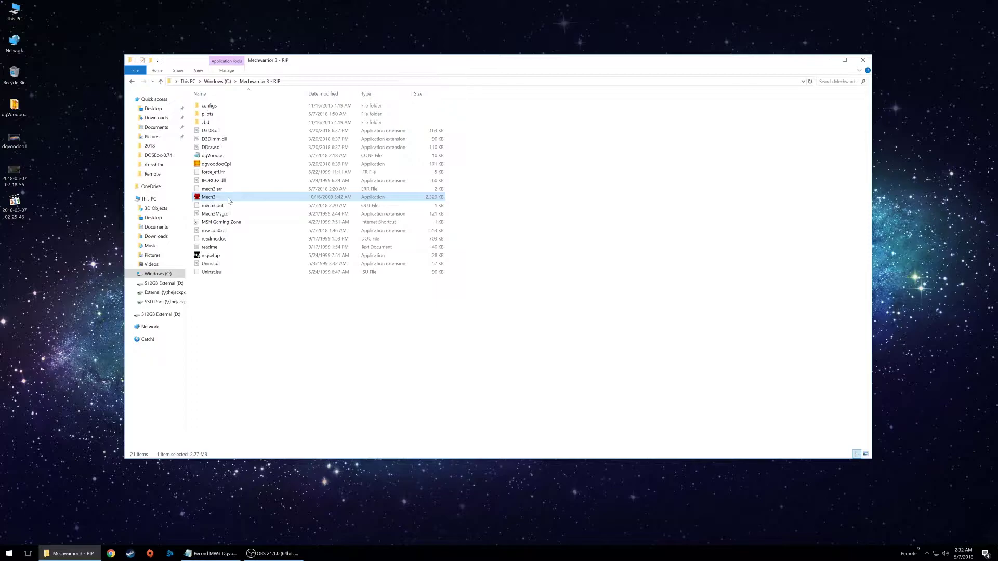
left_click(231, 230)
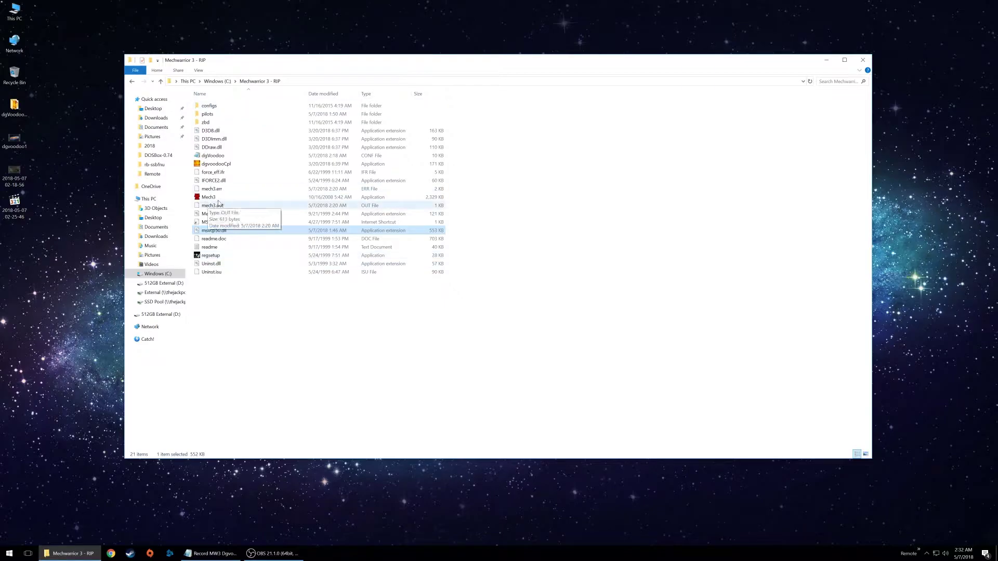
left_click(216, 256)
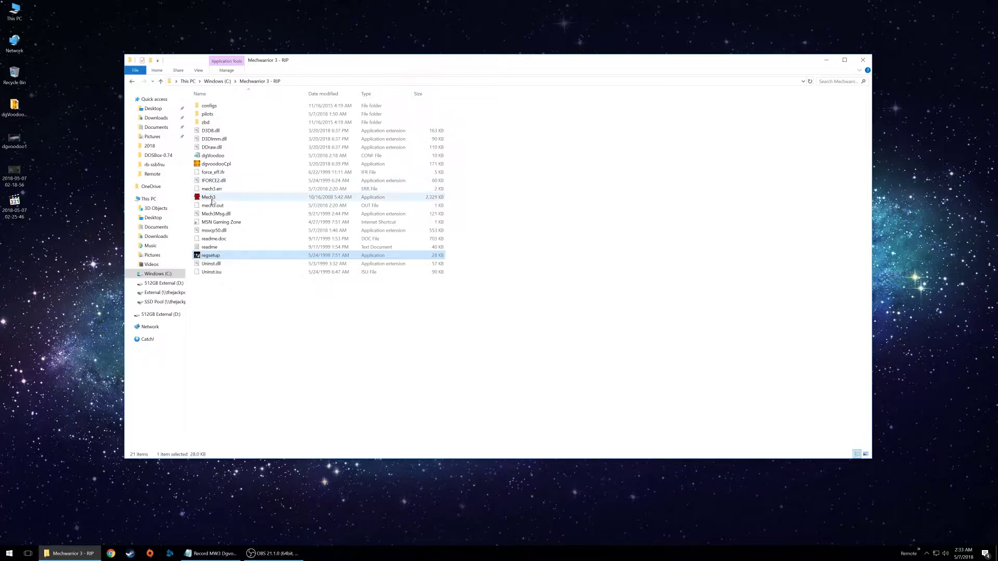
left_click(211, 199)
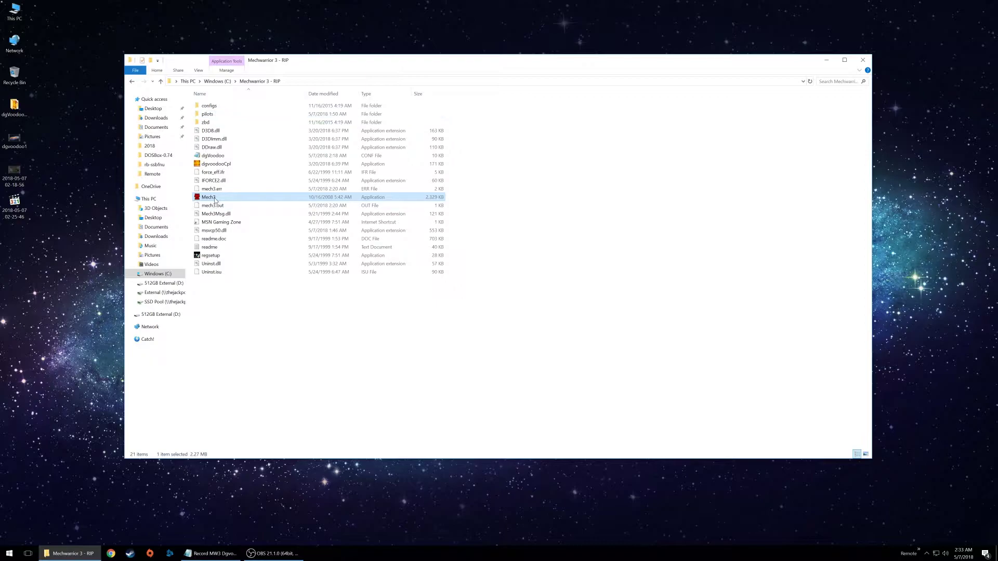
mouse_move(215, 200)
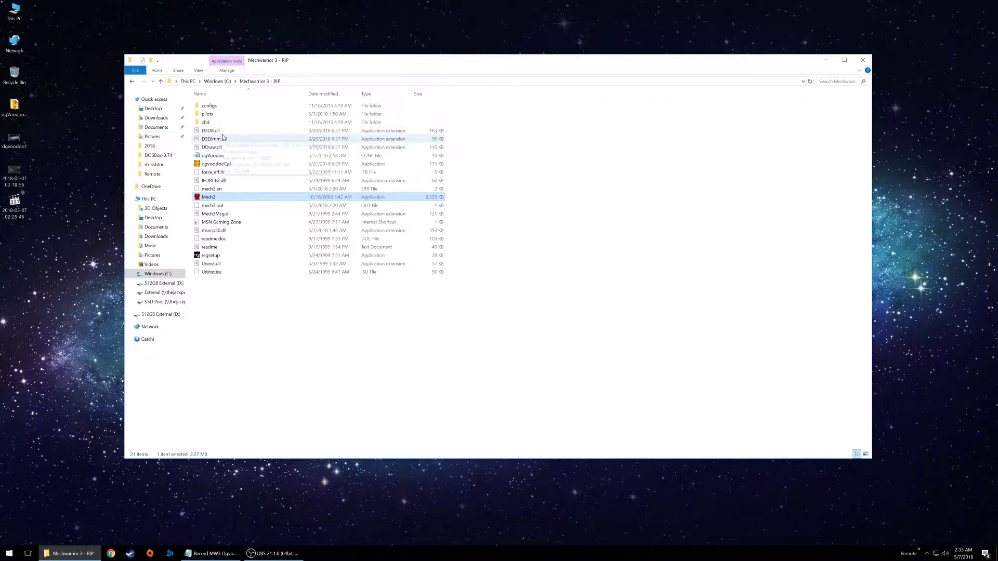
mouse_move(222, 137)
mouse_move(225, 173)
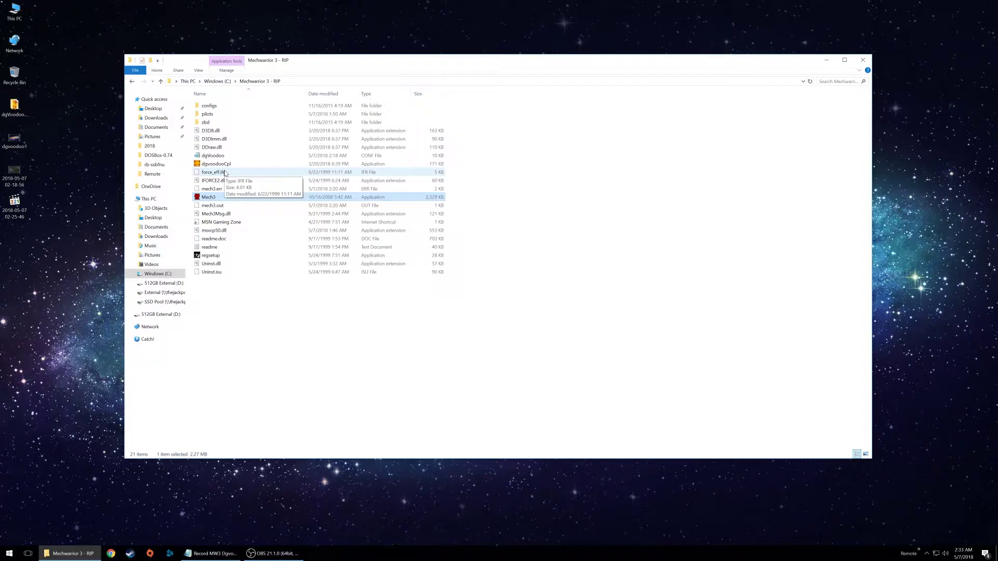
Open dgVoodoo2_55 > MS and select the three DirectX wrapper DLLs.
double_click(14, 109)
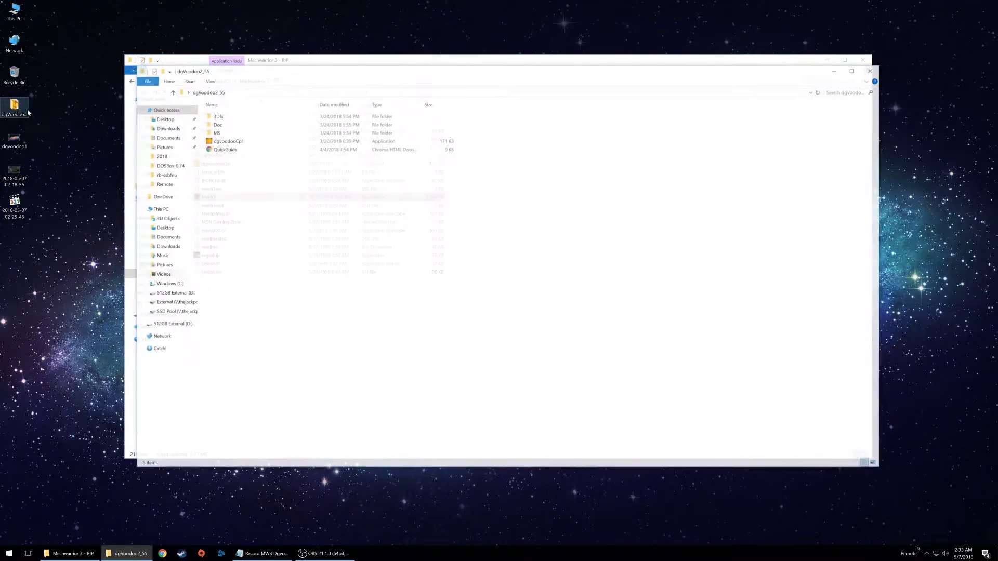
left_click(300, 150)
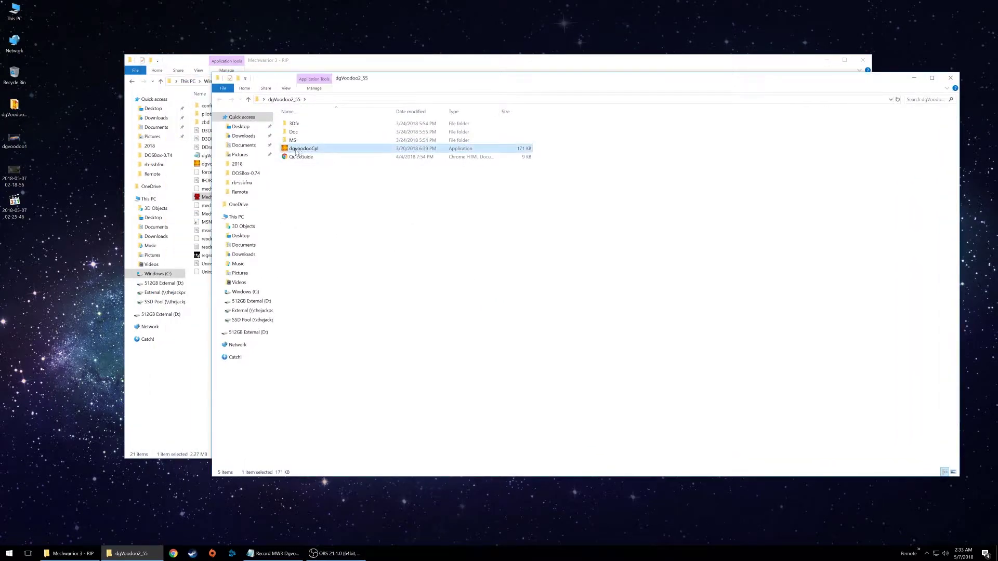
right_click(301, 149)
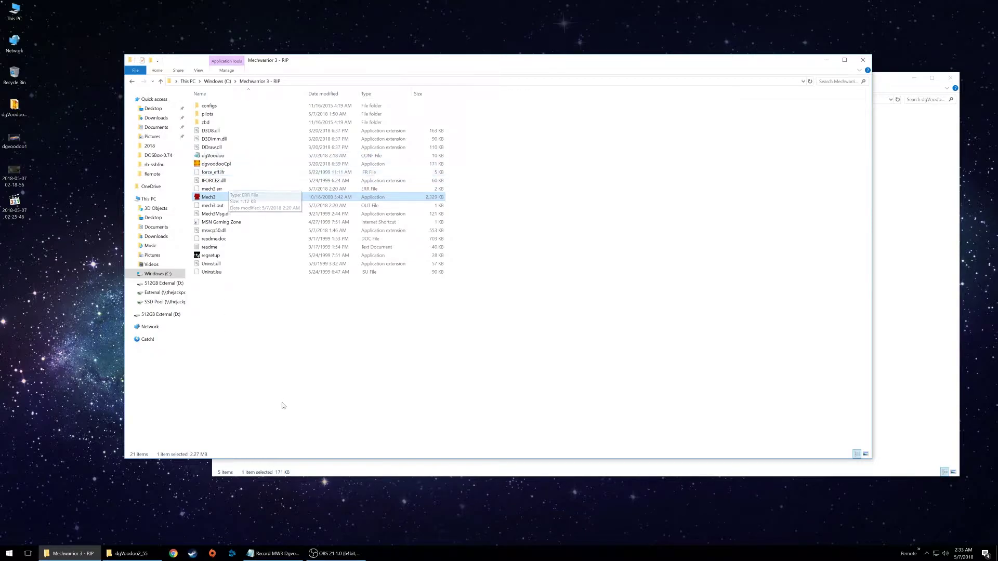
left_click(364, 468)
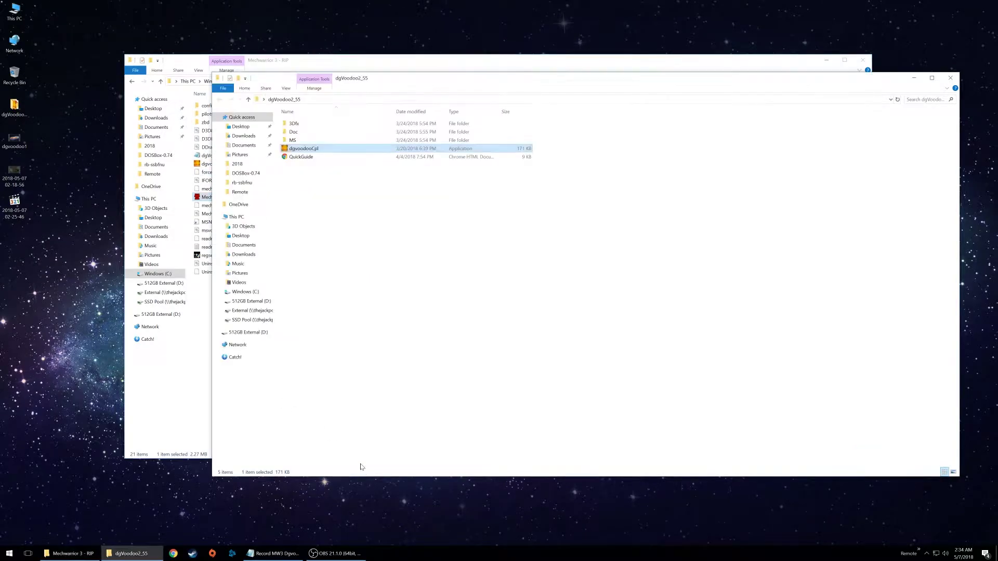
double_click(292, 139)
left_click_drag(309, 195, 369, 81)
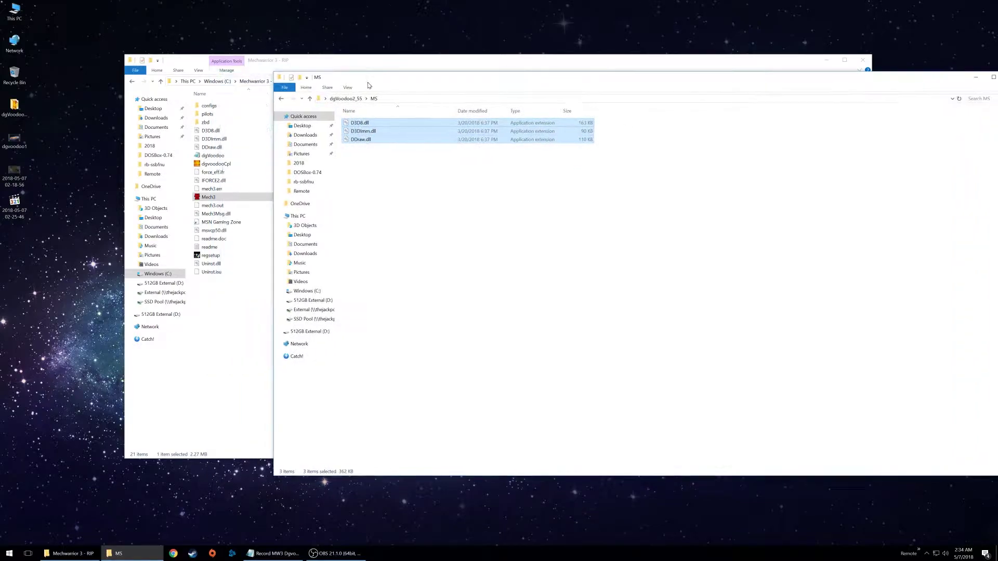
Confirm in its Compatibility properties that the game folder's dgvoodooCpl runs as administrator.
left_click(263, 63)
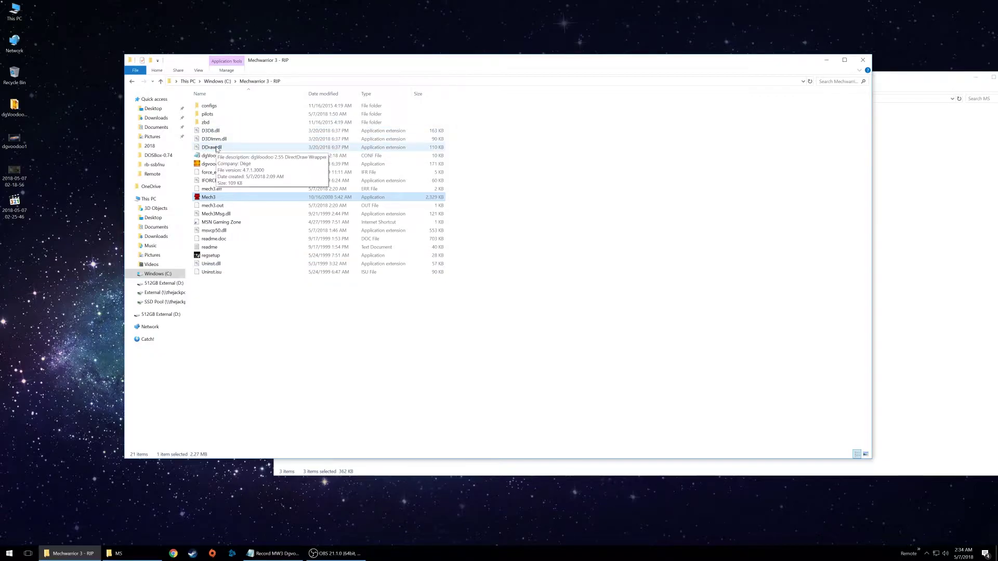
left_click(224, 164)
right_click(223, 164)
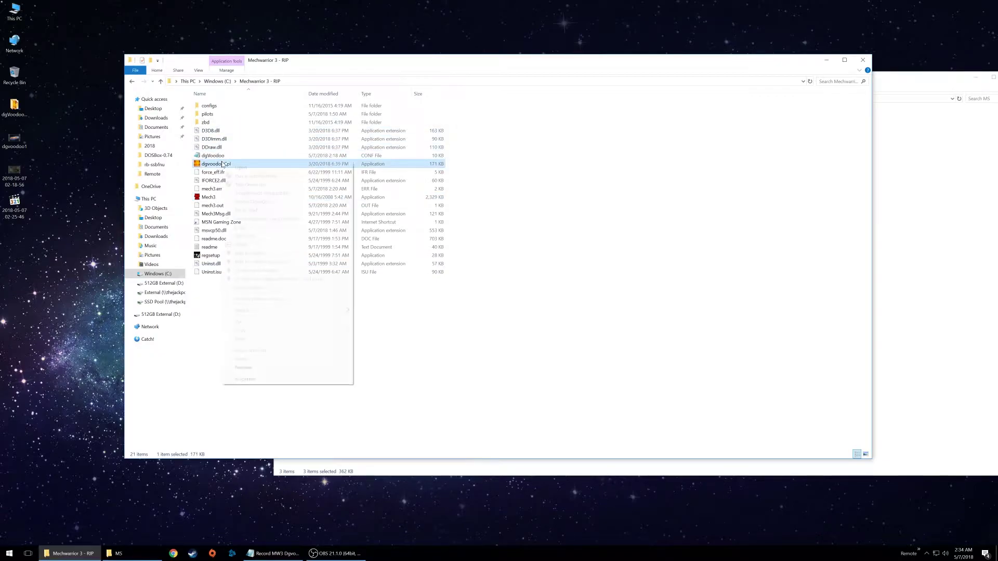
left_click(259, 380)
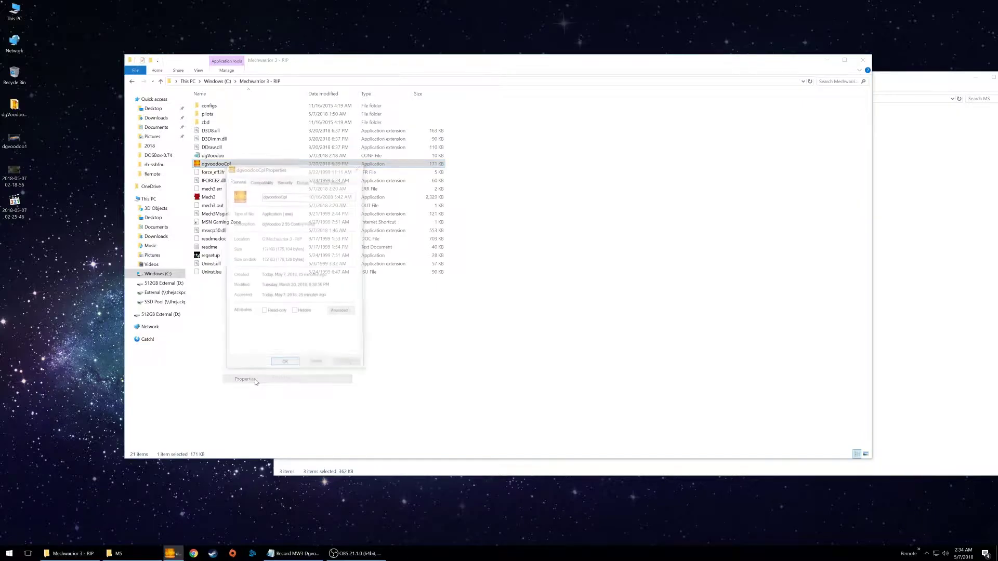
left_click(261, 180)
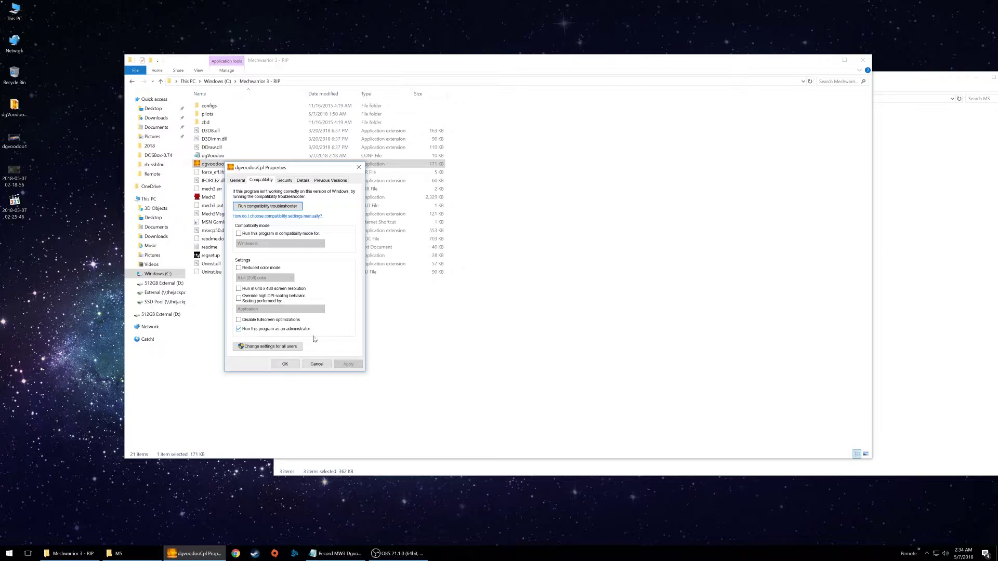
left_click(286, 365)
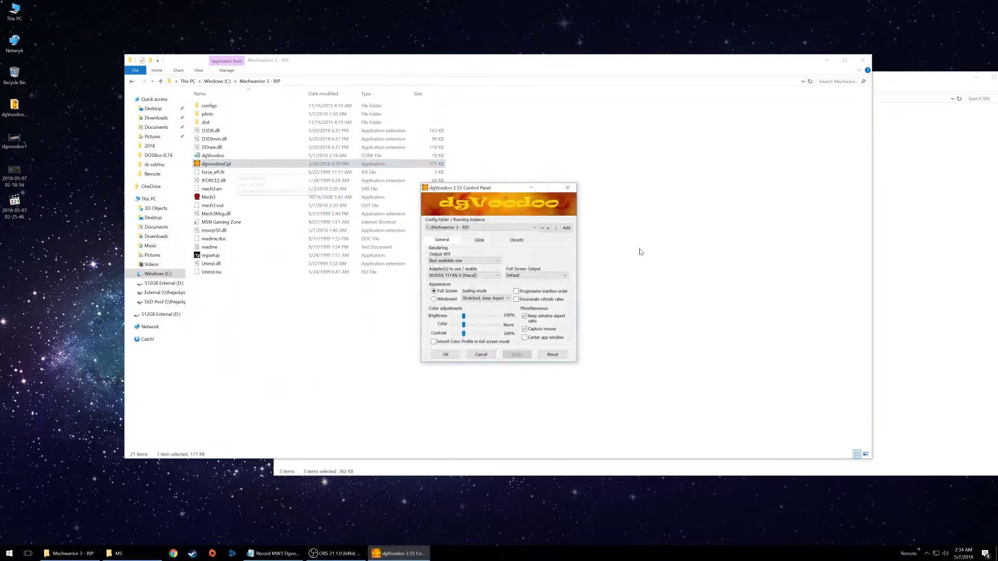
Reposition the Control Panel, select the game folder's dgVoodoo config file, and return to the panel.
left_click_drag(460, 190, 448, 190)
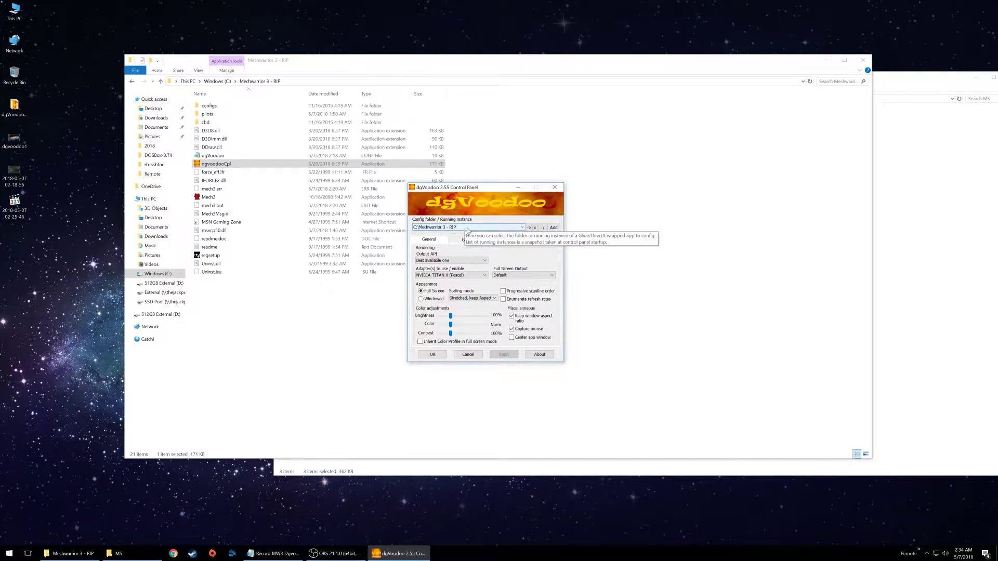
left_click_drag(452, 187, 511, 180)
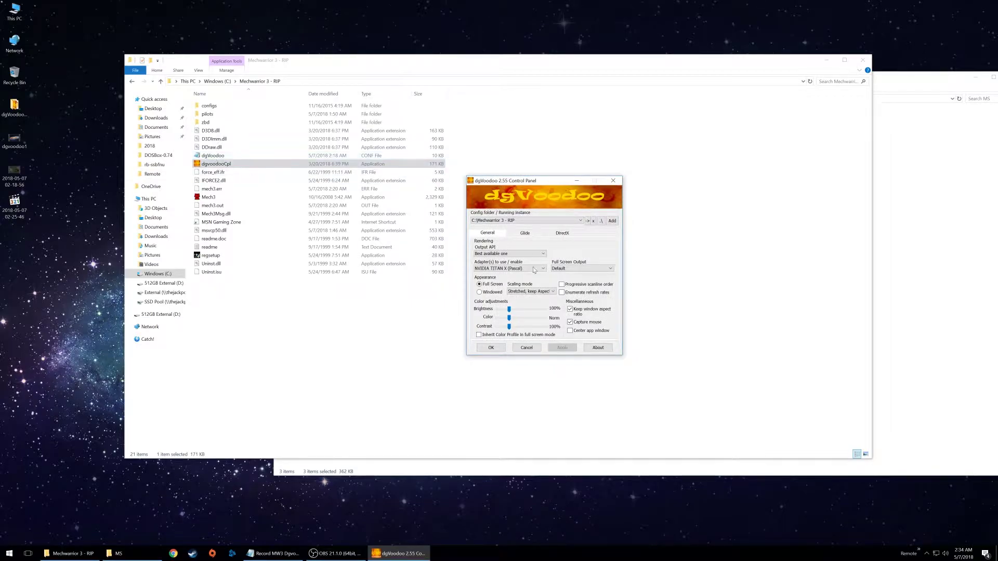
left_click(213, 156)
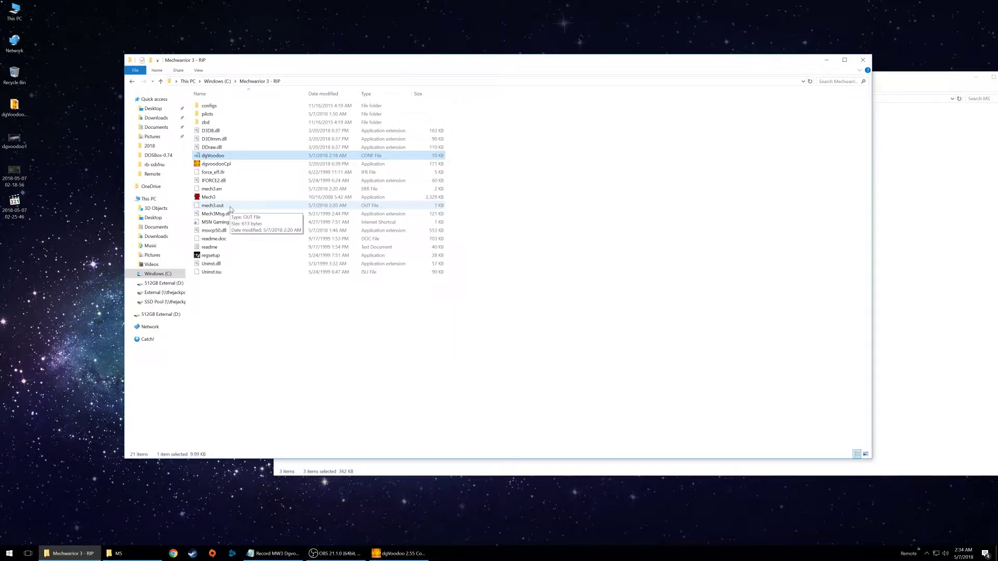
key("alt+Tab")
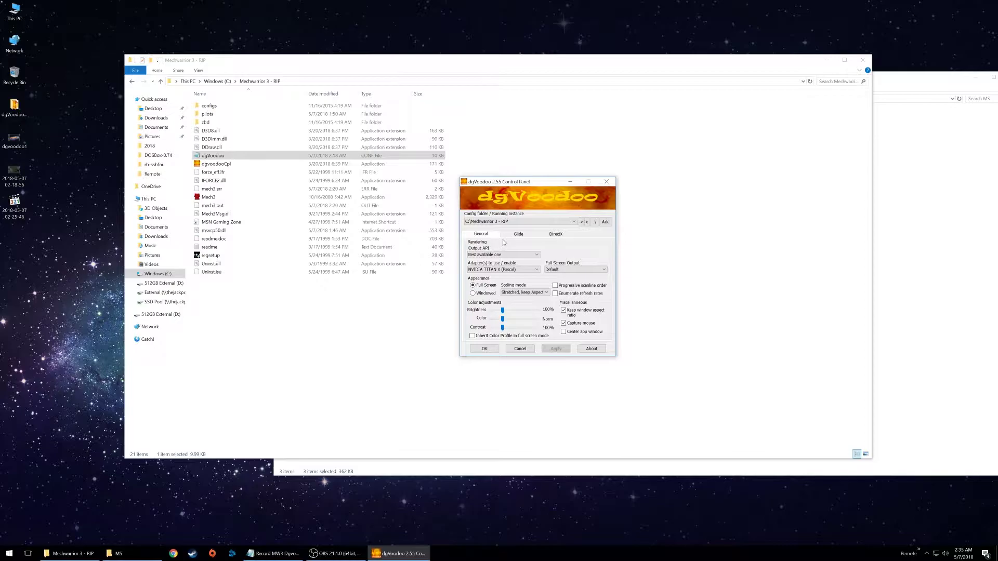
left_click(476, 254)
left_click(509, 252)
left_click(503, 270)
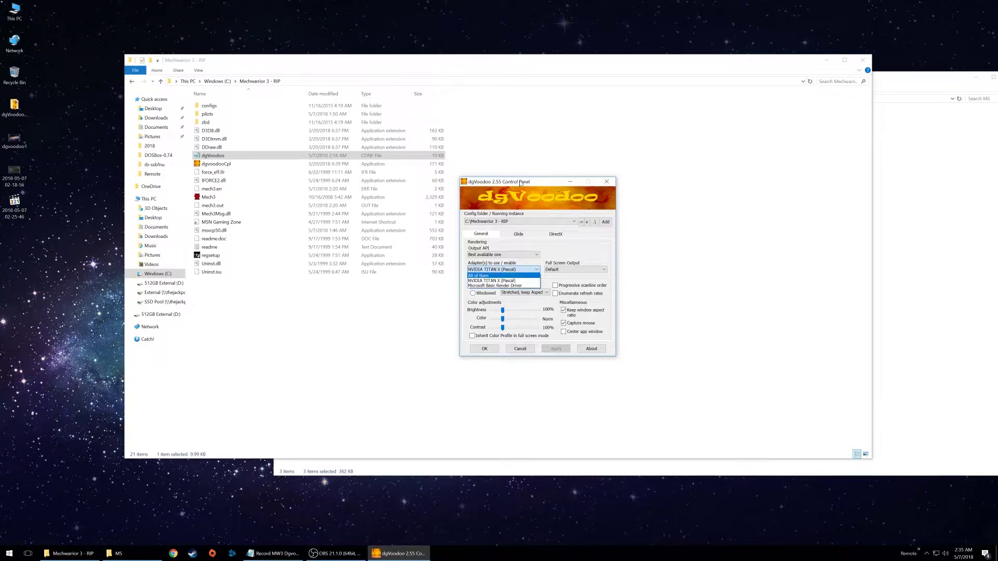
left_click(488, 280)
left_click(568, 270)
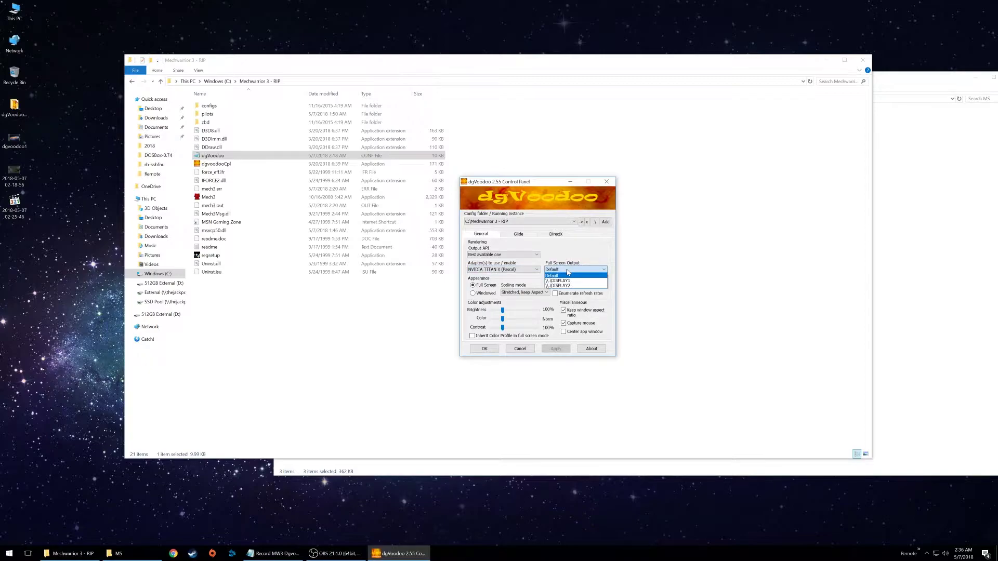
left_click(566, 255)
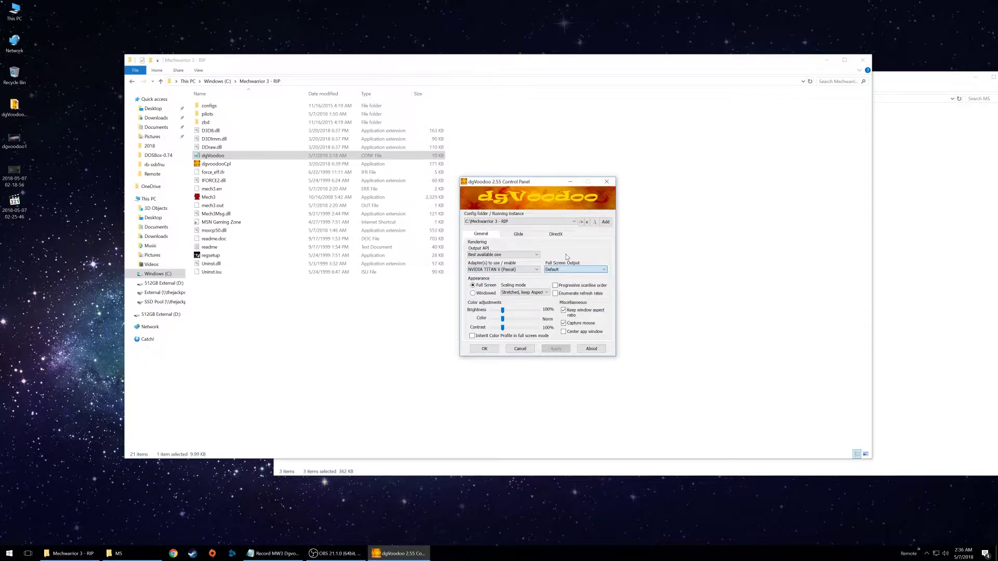
left_click(563, 269)
left_click(563, 271)
left_click(563, 270)
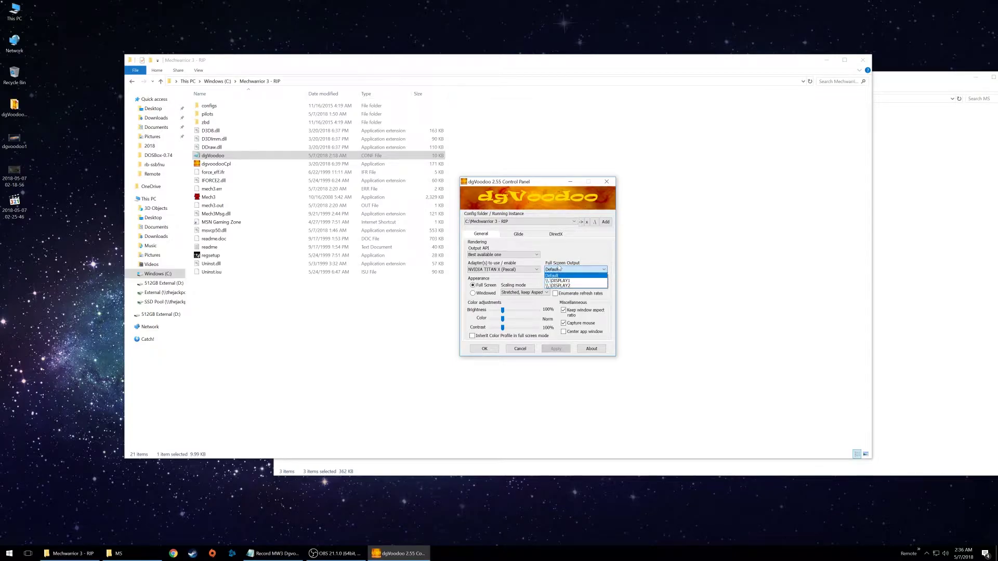
left_click(556, 253)
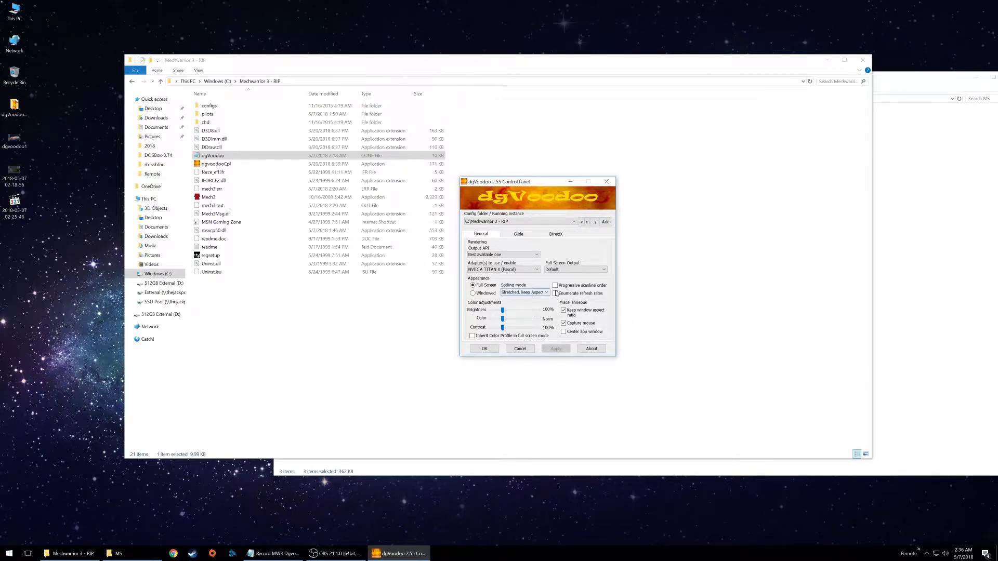
mouse_move(517, 294)
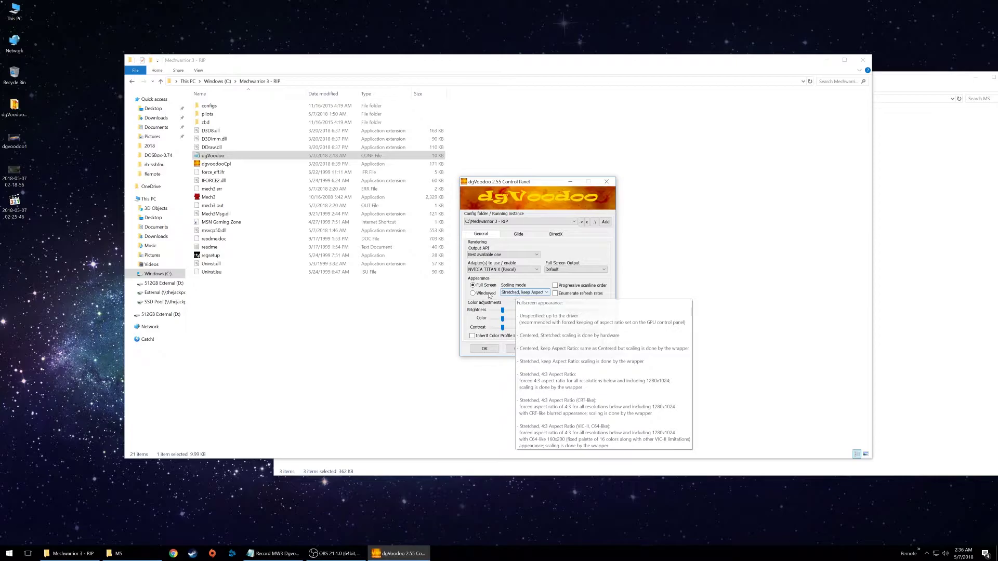
left_click(518, 293)
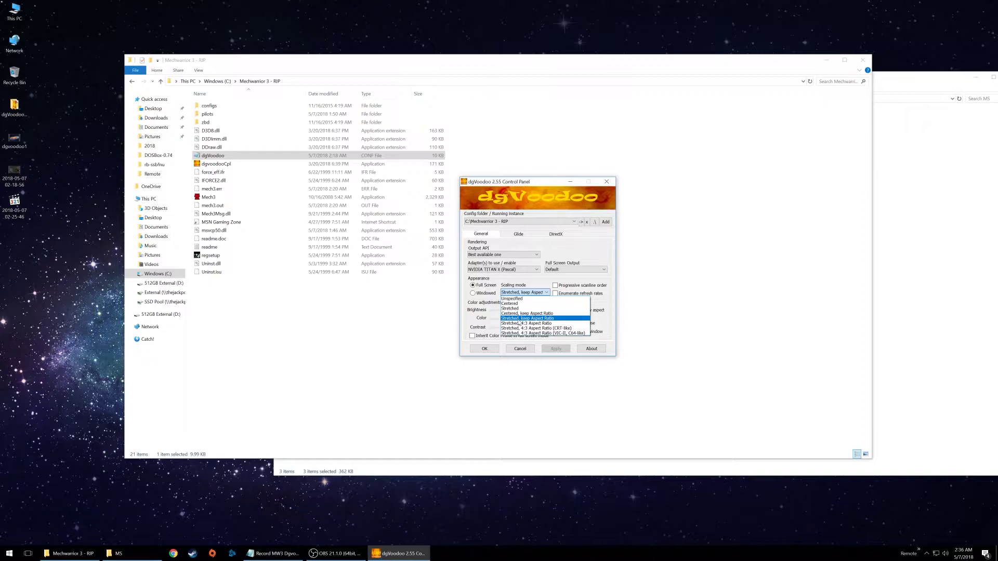
left_click(530, 182)
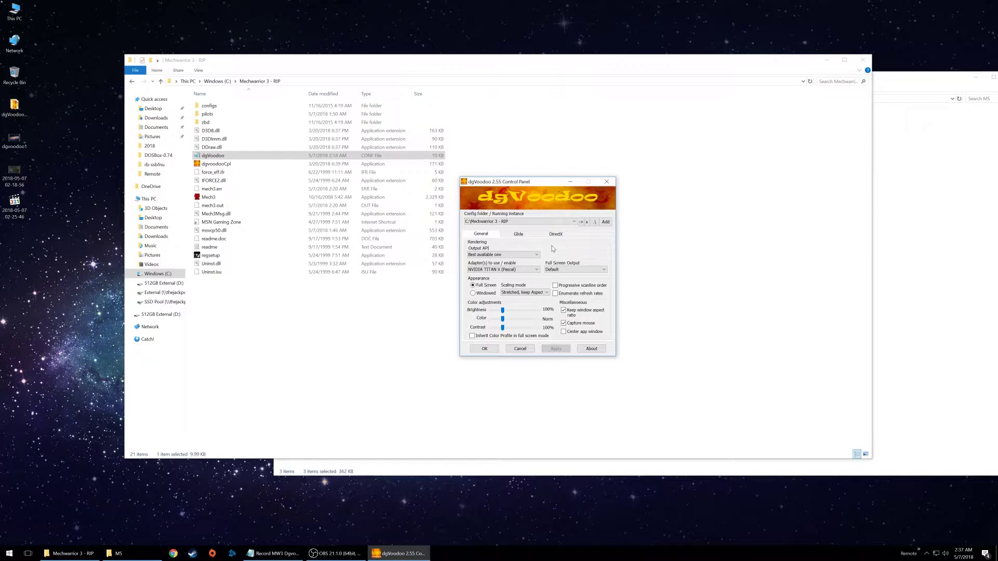
left_click(532, 294)
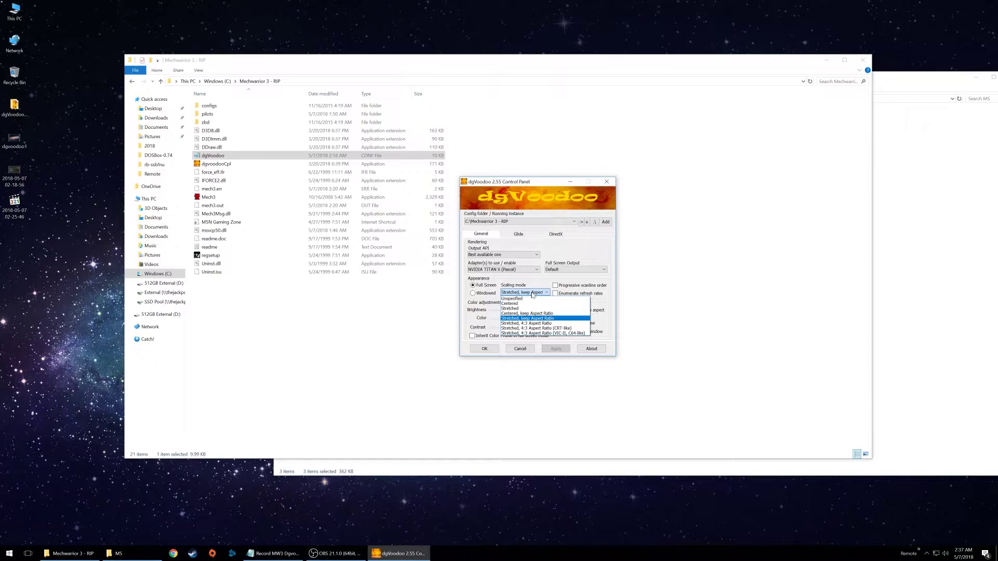
left_click(561, 239)
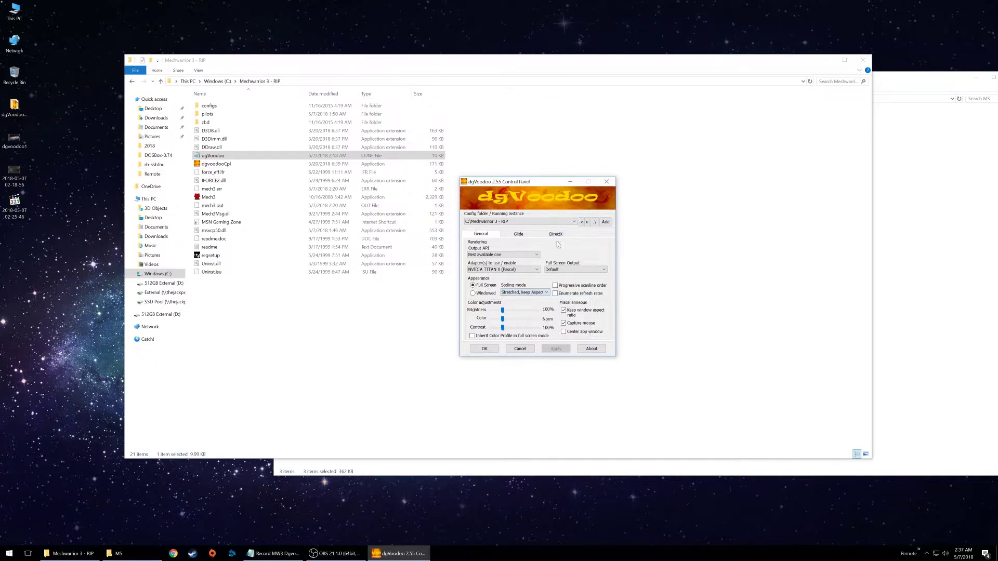
On the DirectX page, keep 1024 MB video memory and Force anisotropic 16x filtering.
left_click(554, 235)
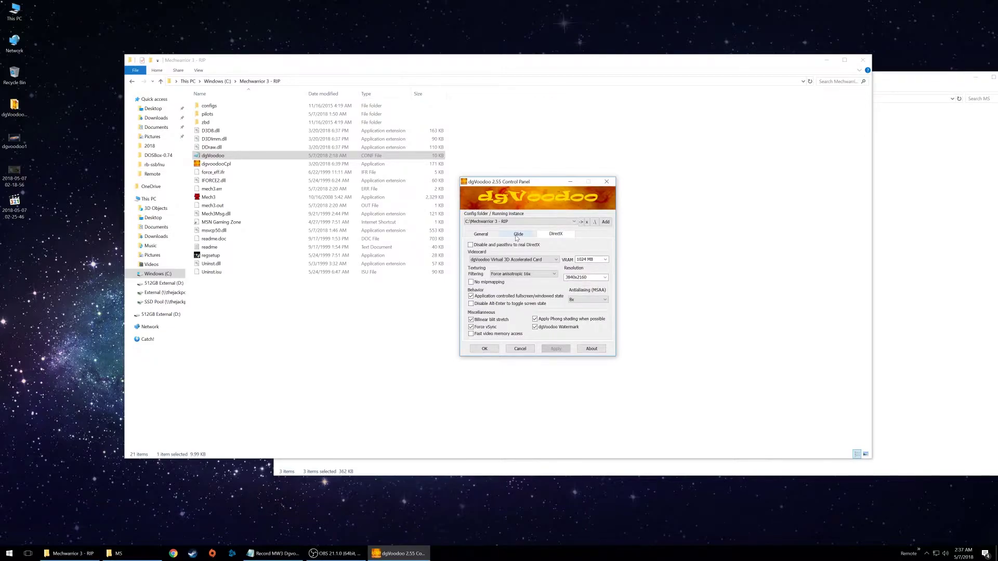
mouse_move(488, 264)
left_click(605, 260)
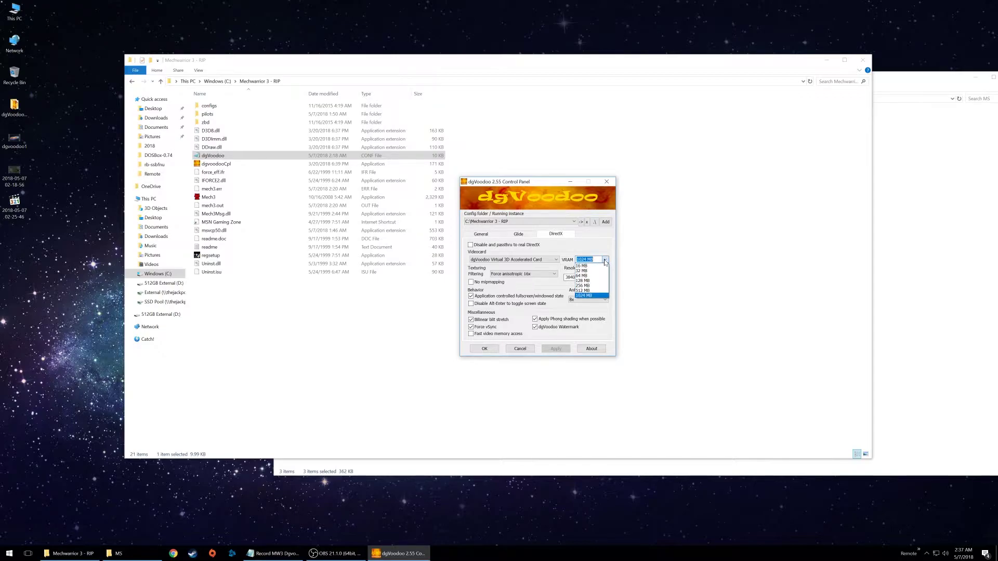
left_click(589, 248)
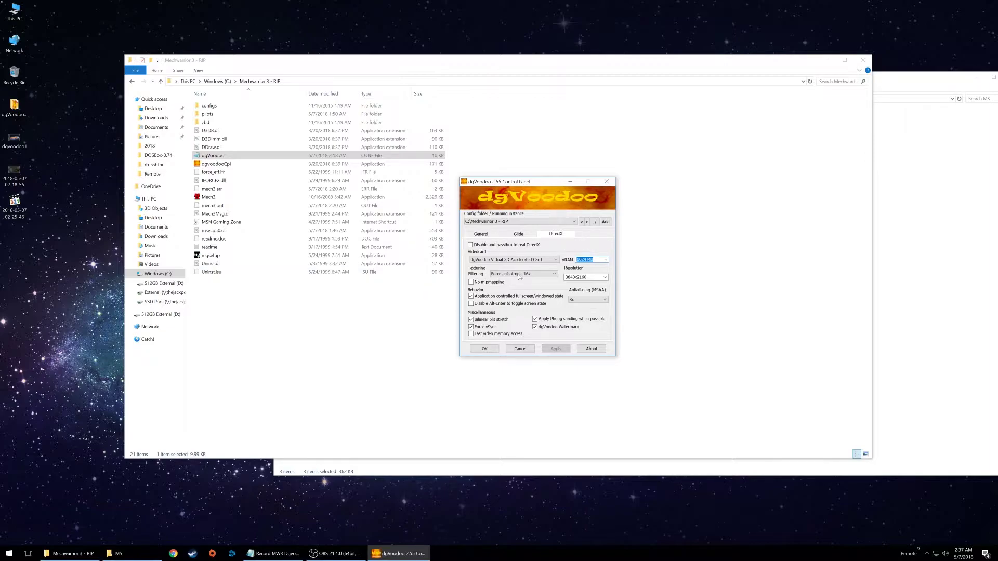
left_click(515, 274)
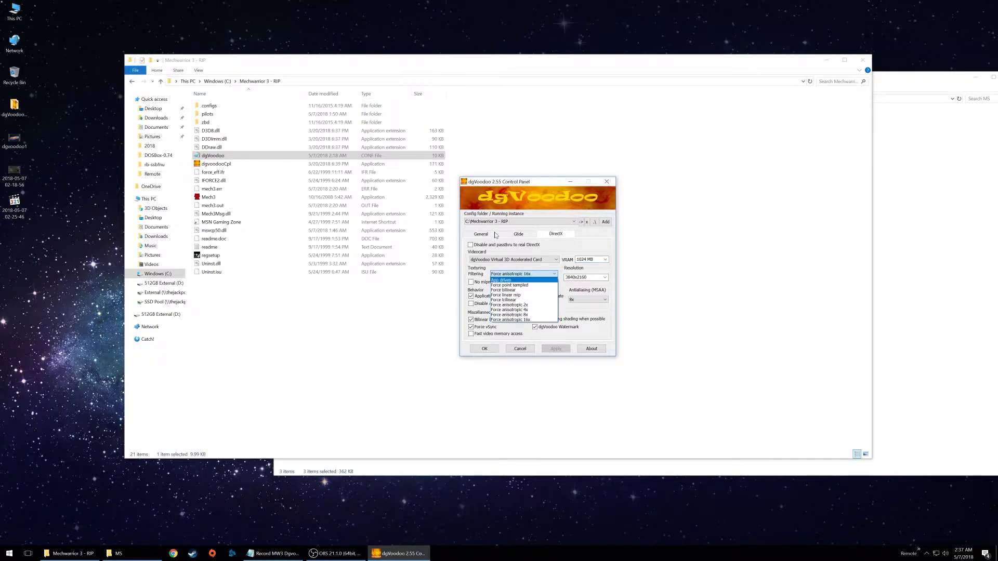
left_click(513, 275)
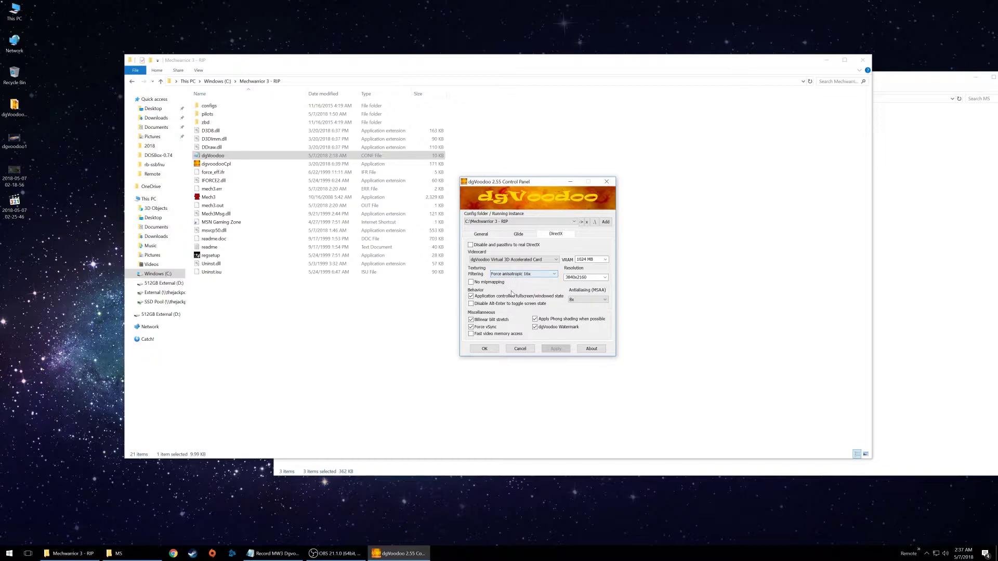
Review the resolution list and keep 3840x2160.
left_click(605, 277)
scroll(589, 339, "up", 5)
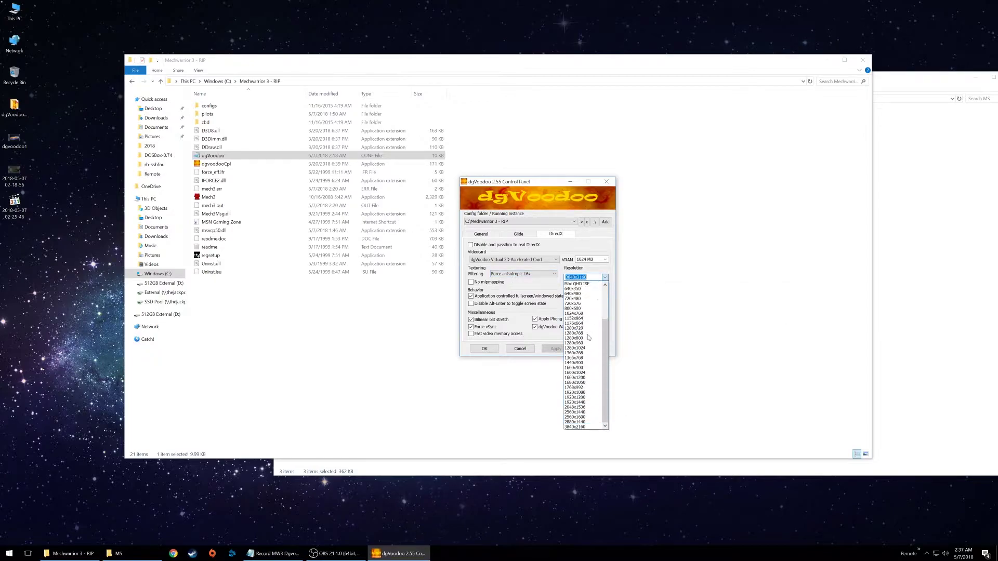
scroll(588, 339, "up", 2)
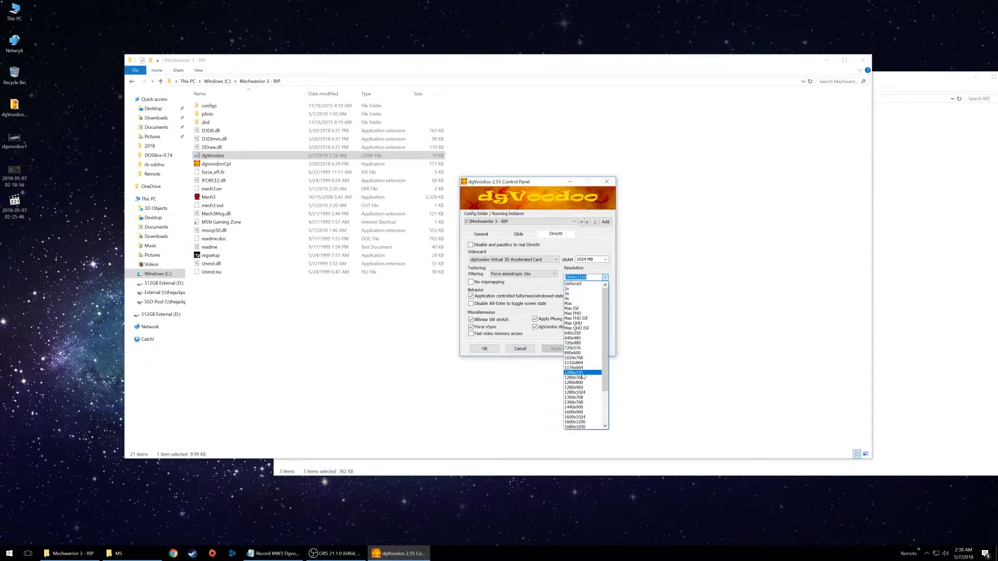
scroll(583, 375, "down", 2)
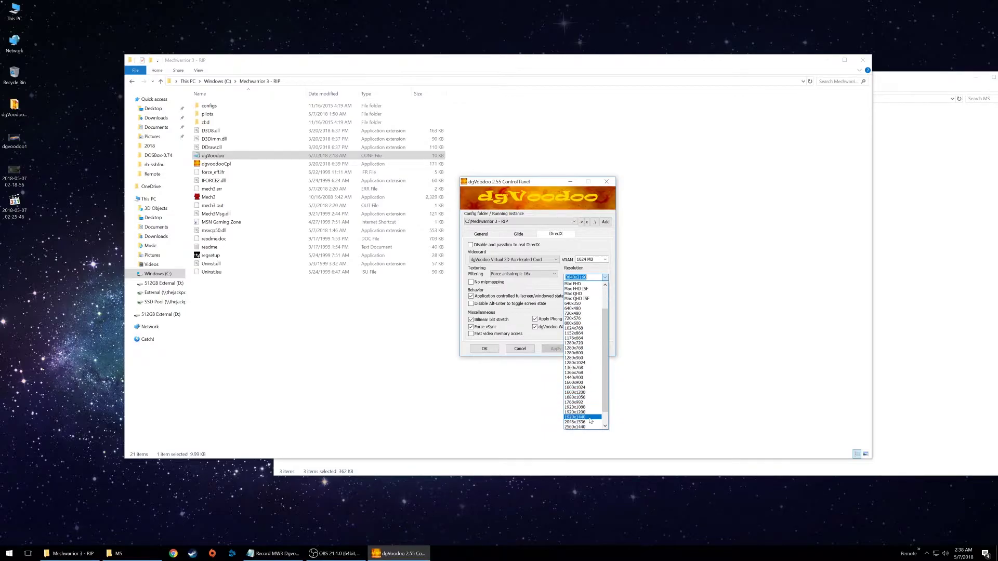
scroll(591, 411, "down", 1)
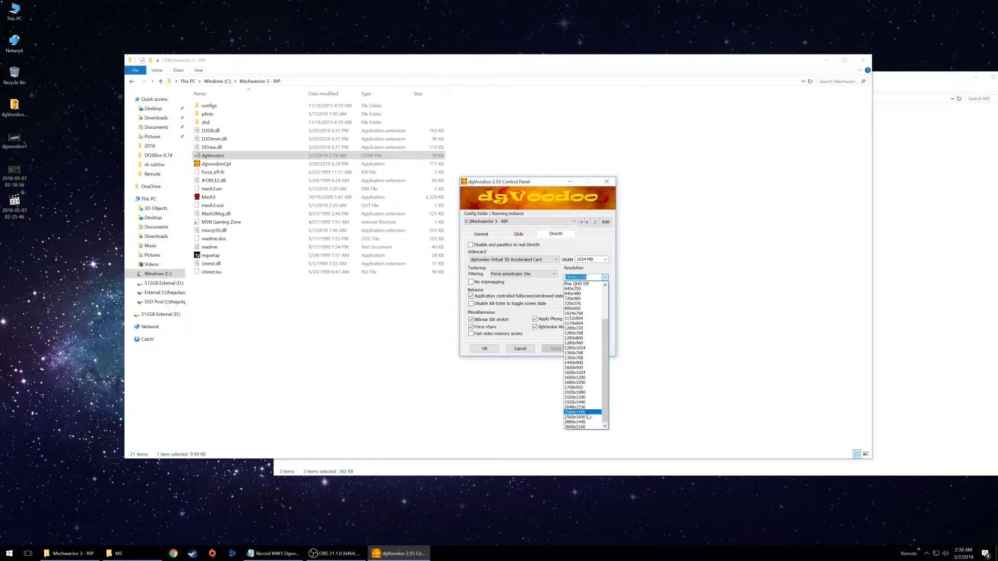
left_click(530, 183)
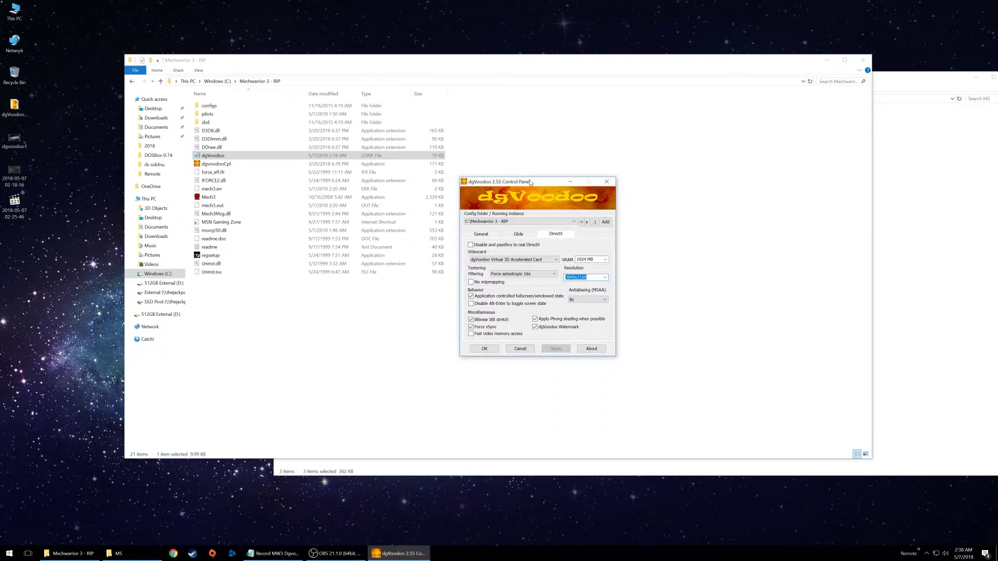
mouse_move(464, 307)
mouse_move(471, 306)
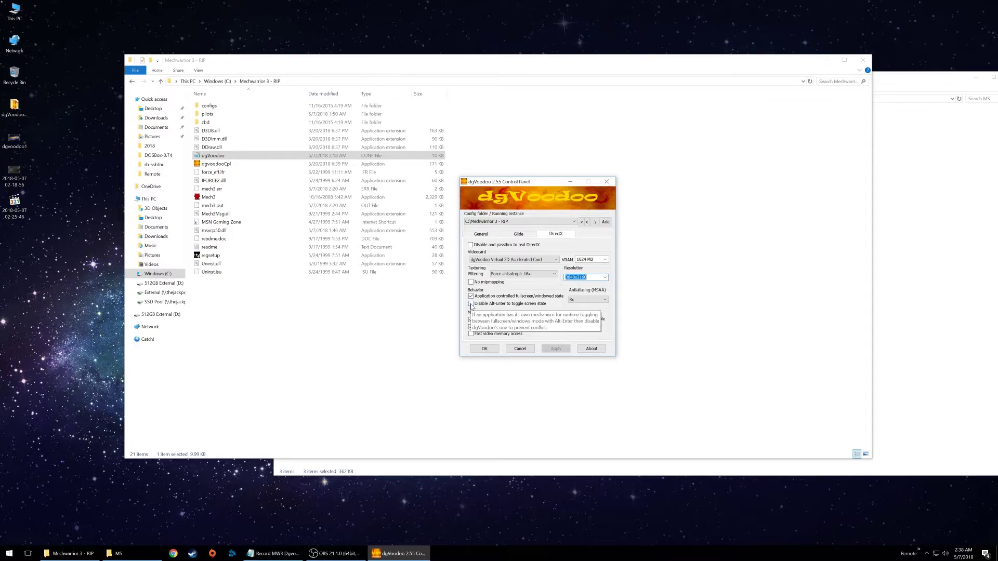
left_click(597, 302)
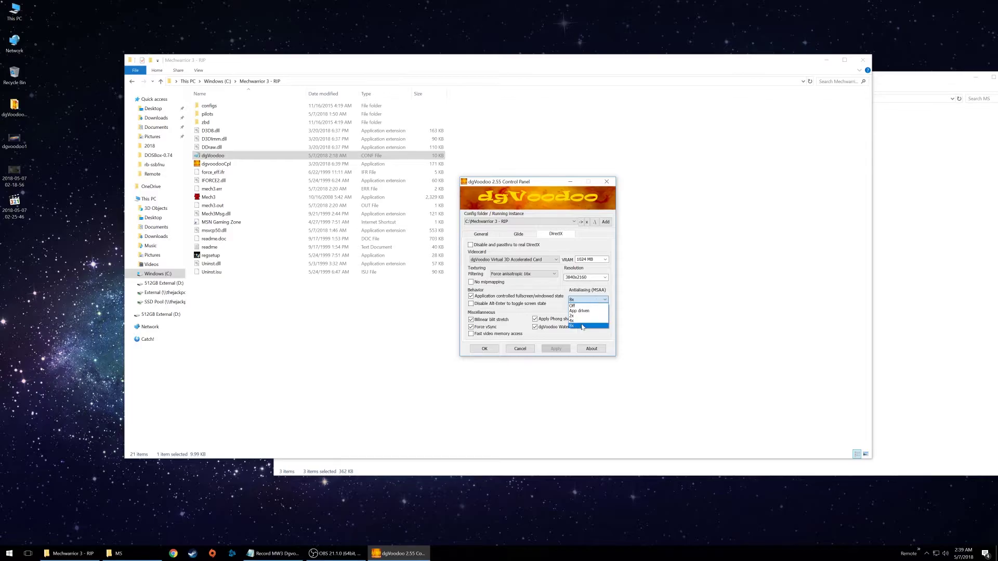
left_click(542, 303)
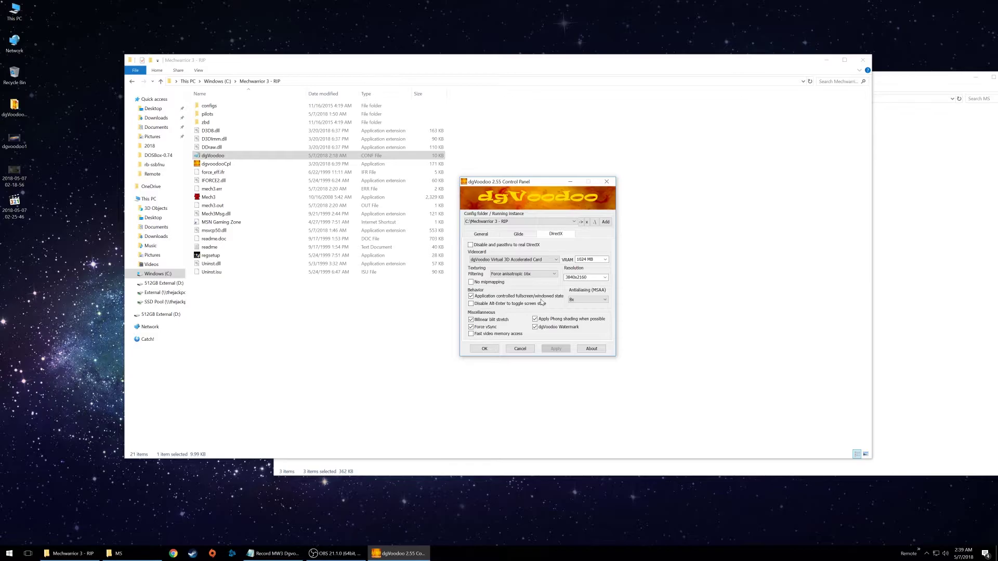
left_click(596, 301)
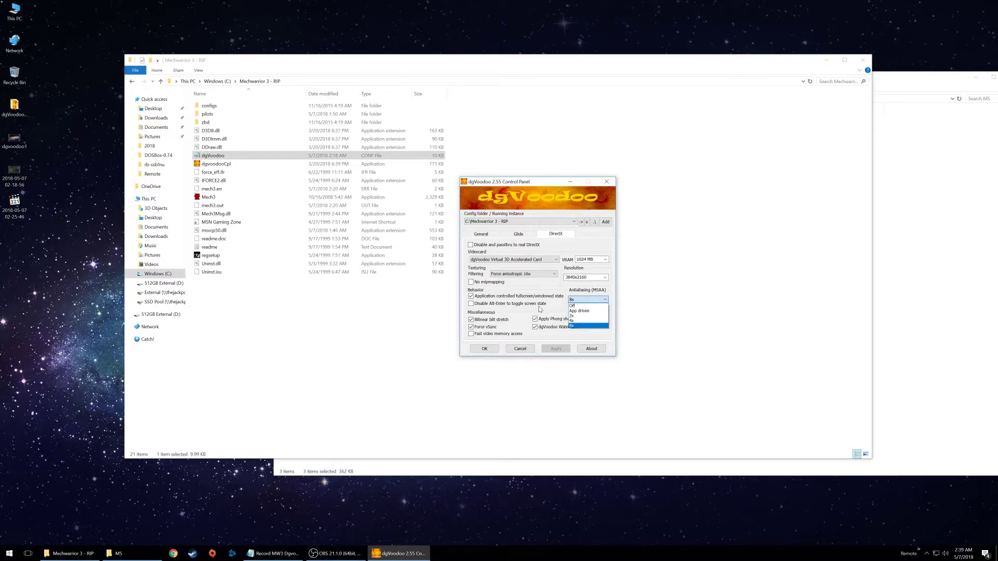
left_click(538, 306)
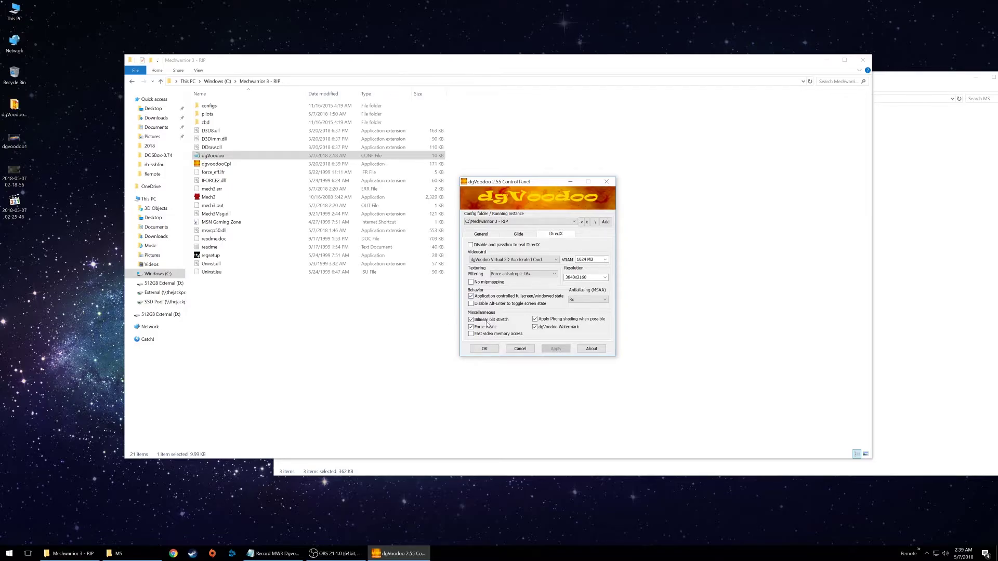
Read the help text for the Bilinear blit stretch and Apply Phong shading options.
mouse_move(487, 323)
mouse_move(535, 322)
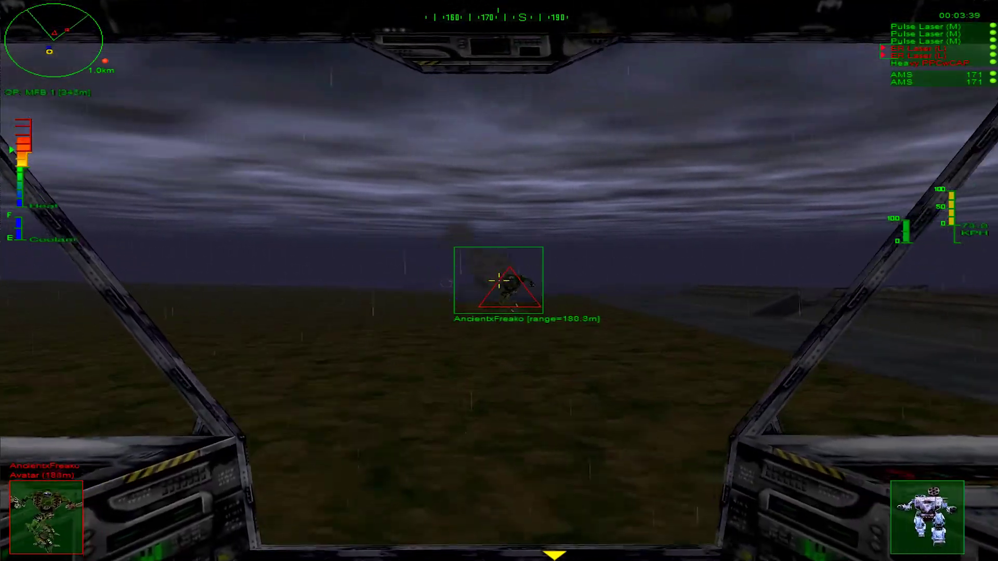
Throttle up, twist toward the enemy mech and fire ER Laser and PPC shots at it.
key("d")
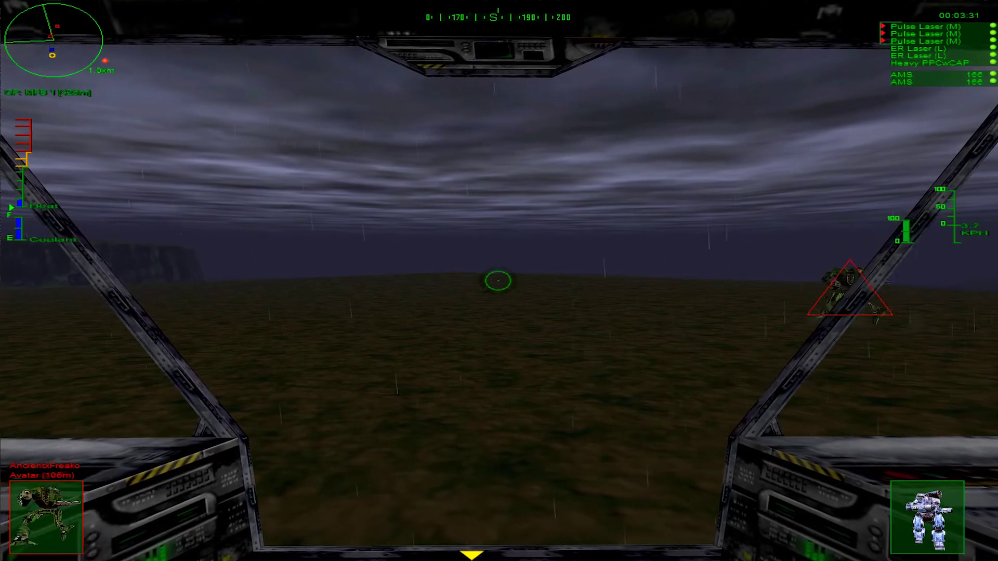
key("w")
key("Right")
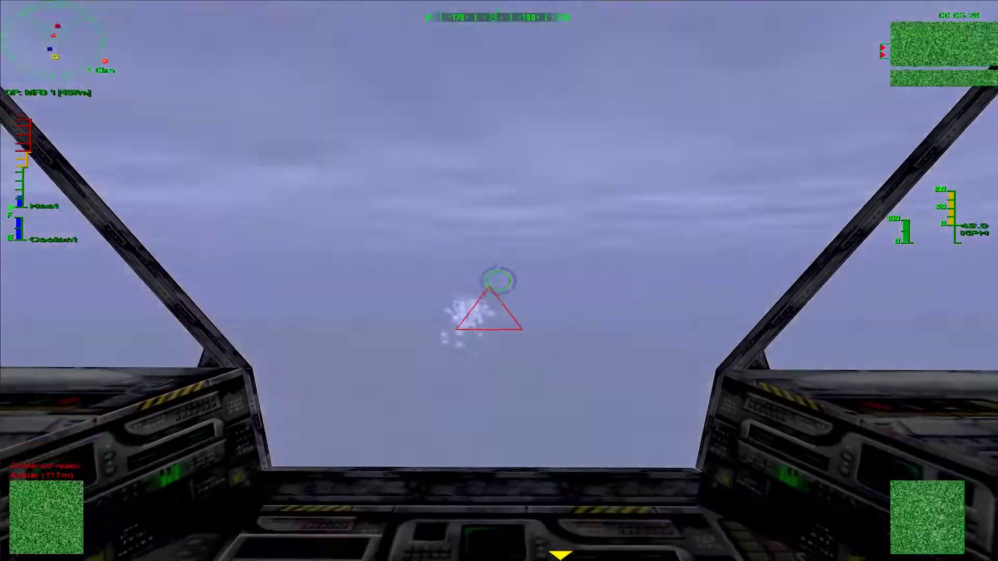
left_click(498, 281)
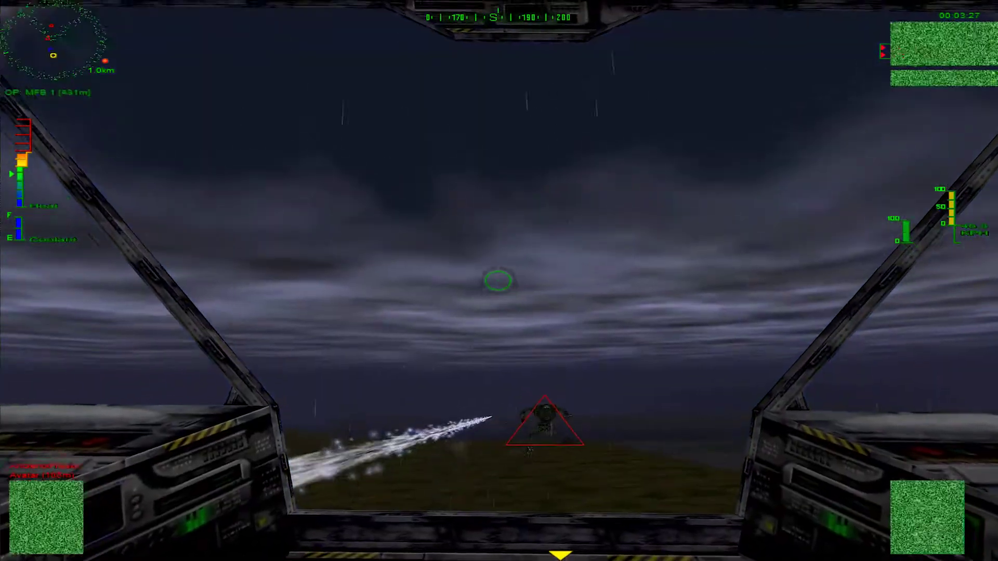
key("Down")
key("Right")
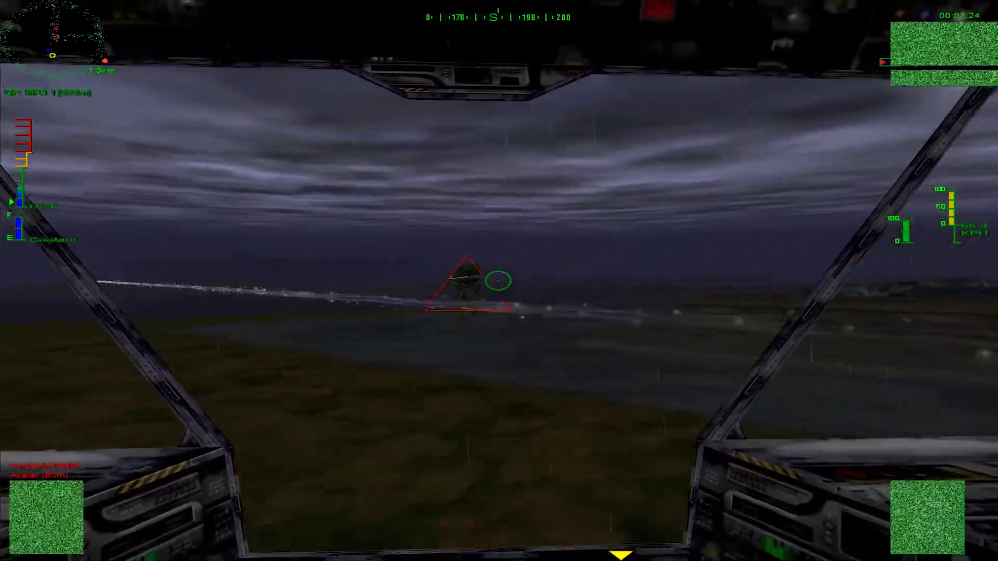
left_click(498, 281)
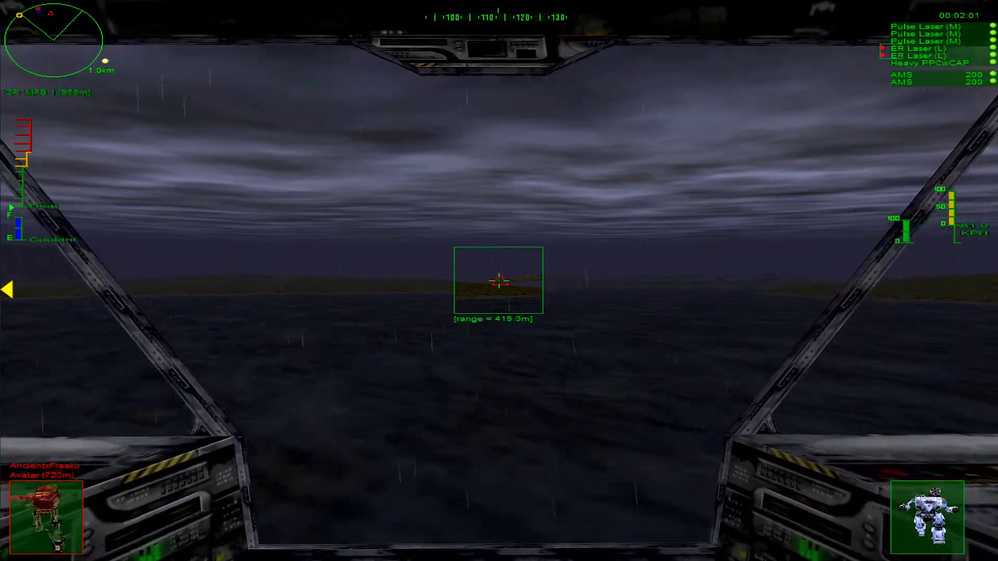
Fire the Heavy PPC and ER Lasers, then lock onto the other enemy mech while turning left.
left_click(499, 281)
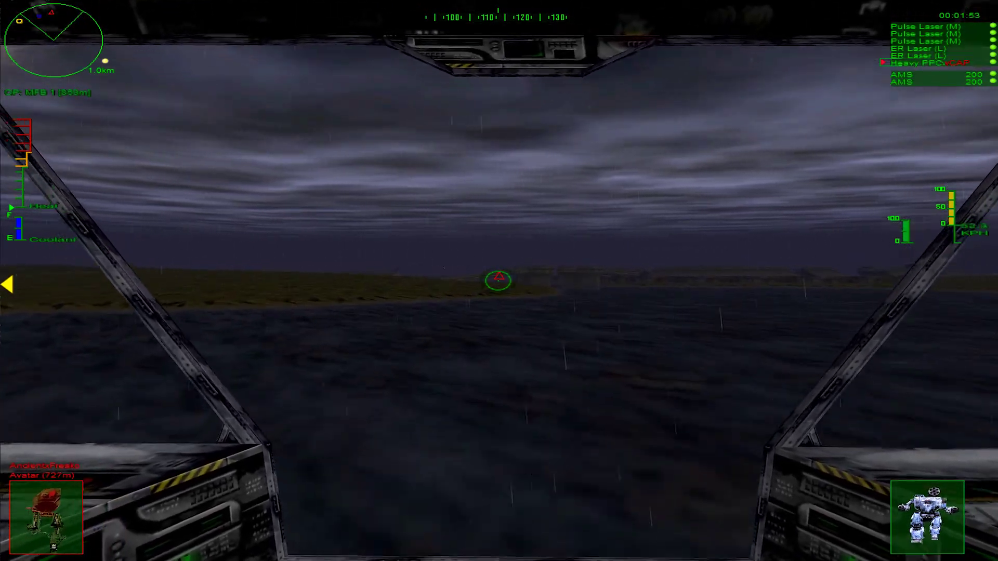
key("a")
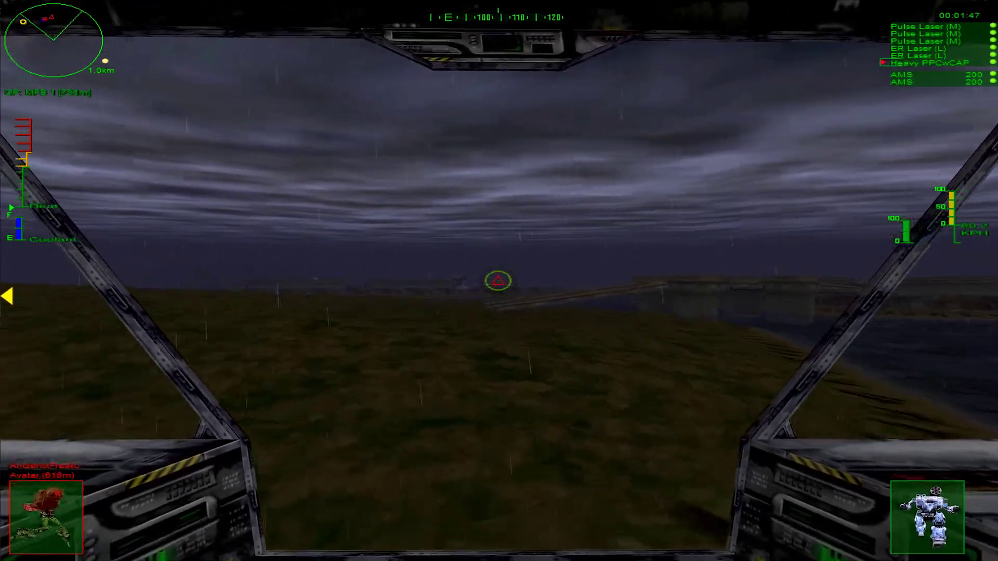
key("z")
left_click(499, 281)
key("a")
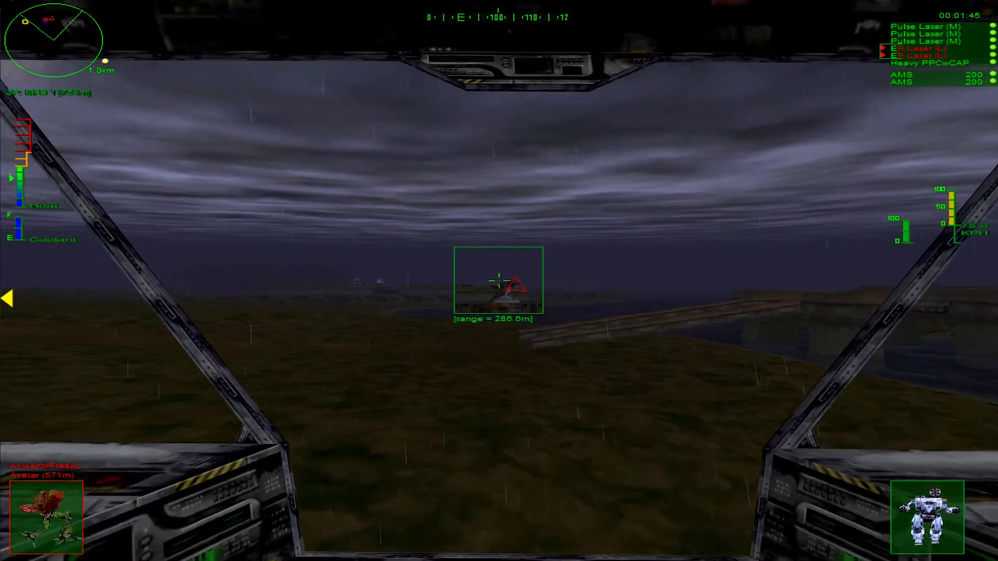
key("r")
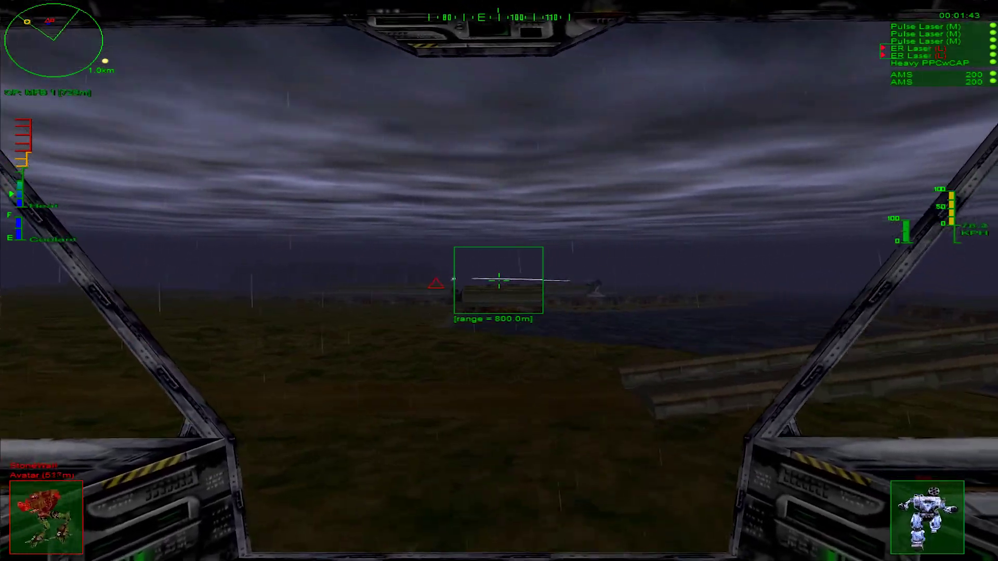
key("a")
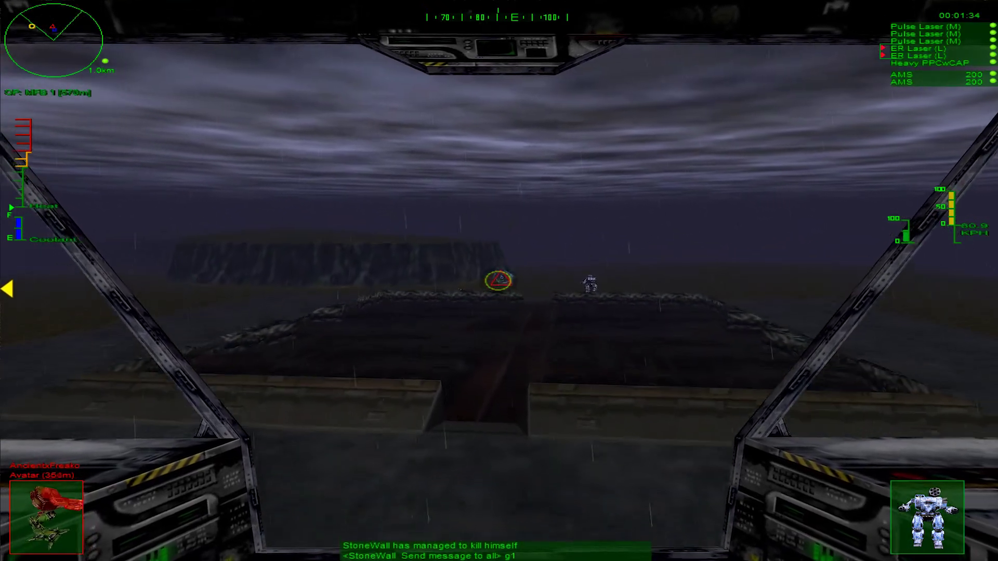
Pound the enemy with alternating ER Laser, Pulse Laser and Heavy PPC volleys, flushing coolant midway.
left_click(498, 281)
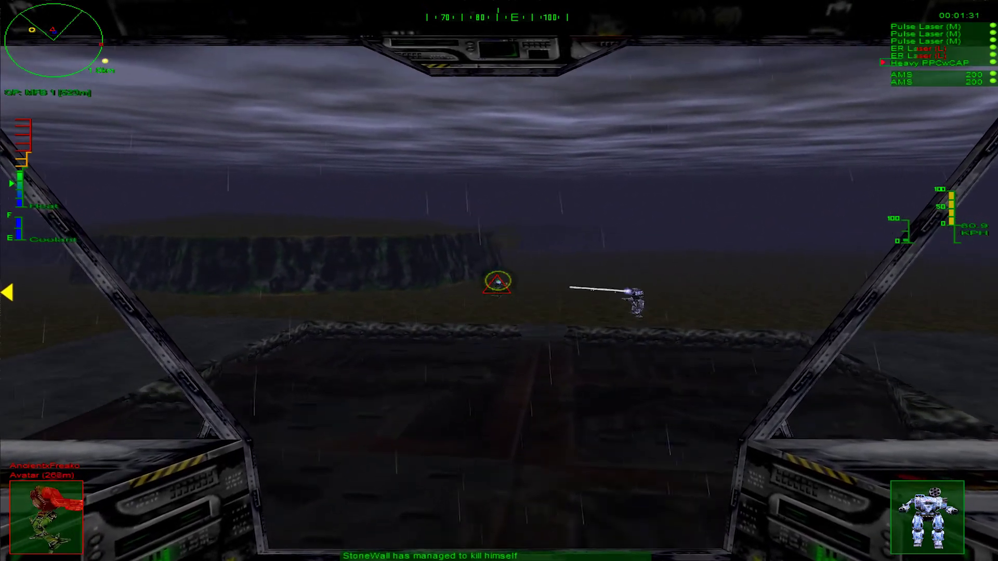
key("Return")
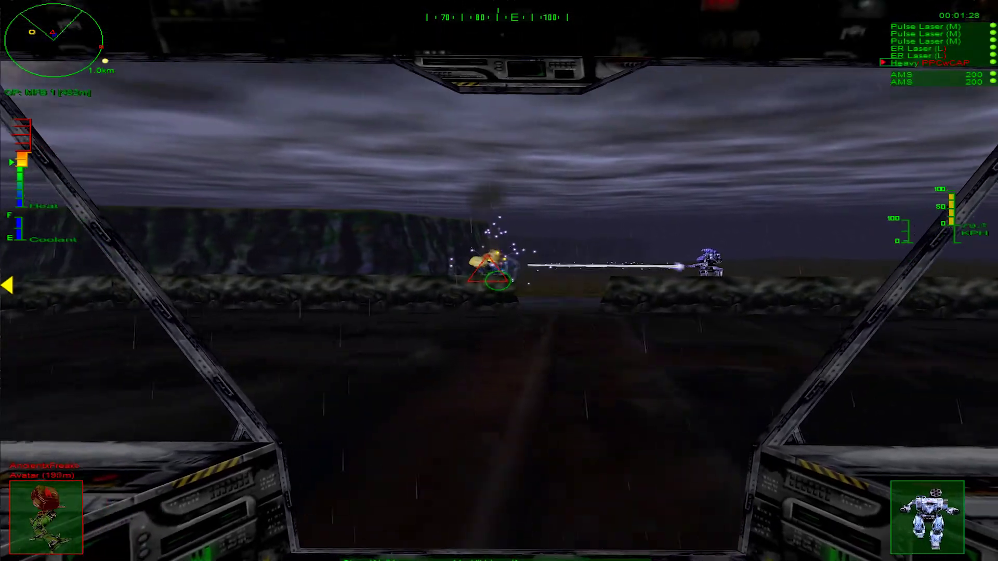
left_click(498, 281)
key("Return")
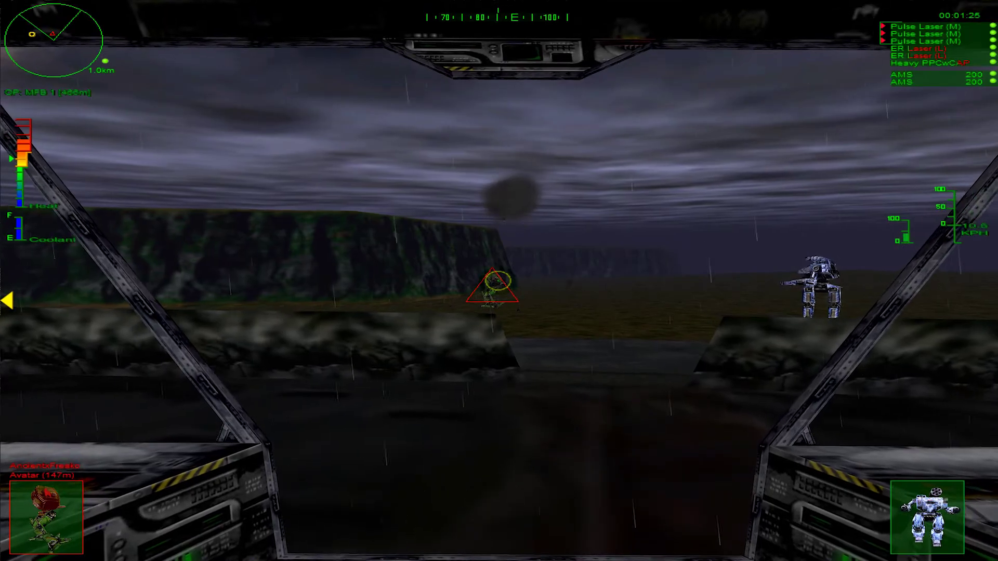
key("f")
left_click(498, 281)
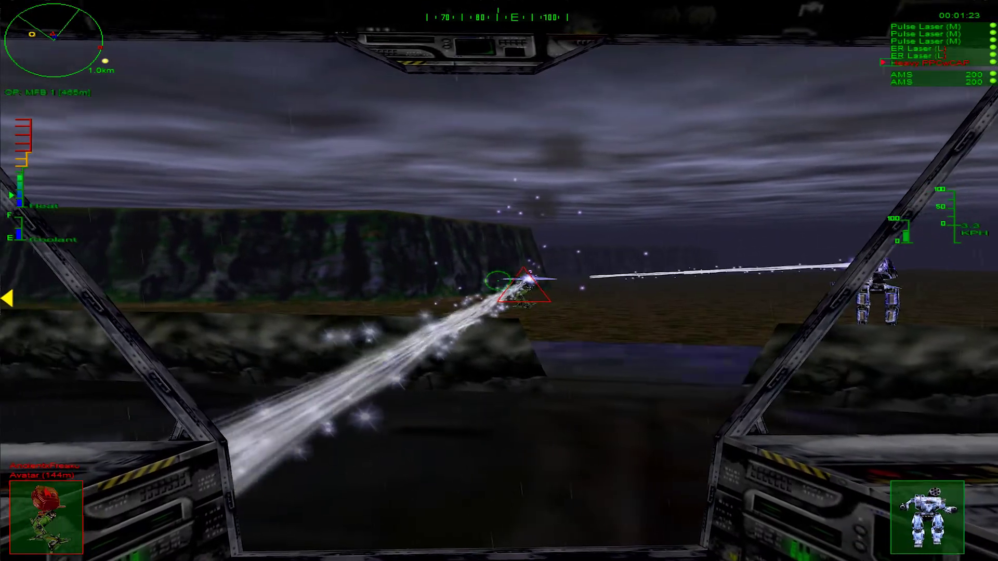
key("Return")
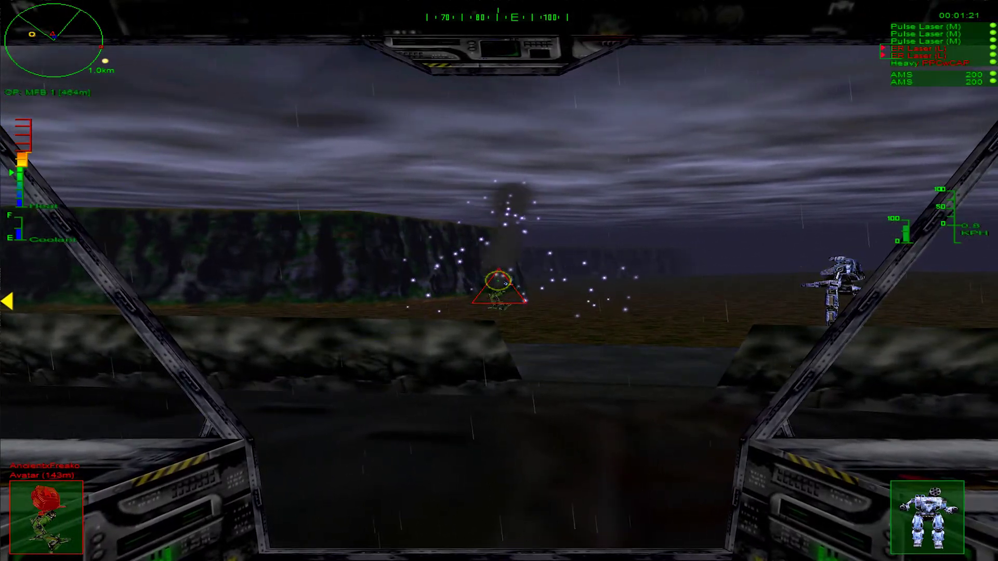
key("Return")
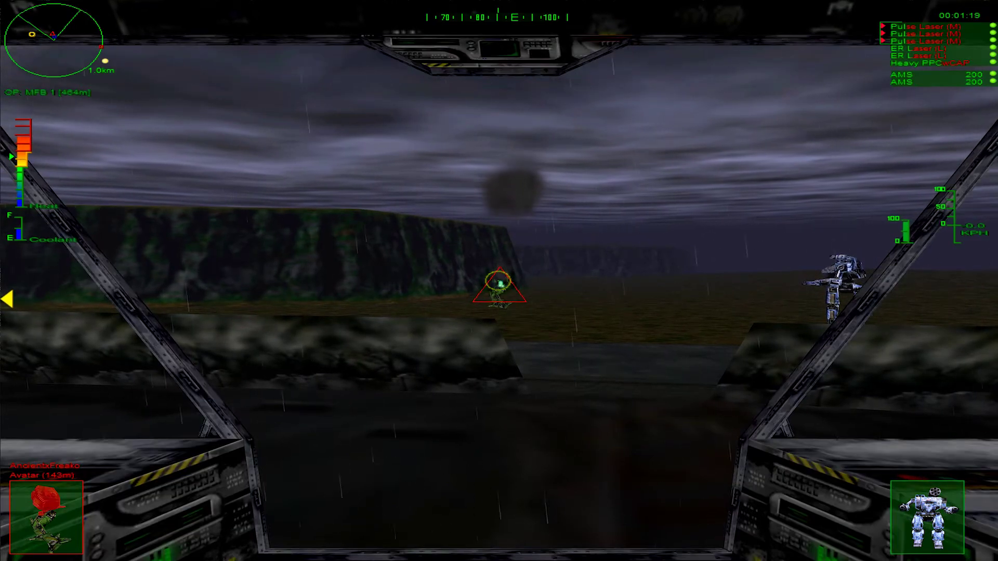
key("Return")
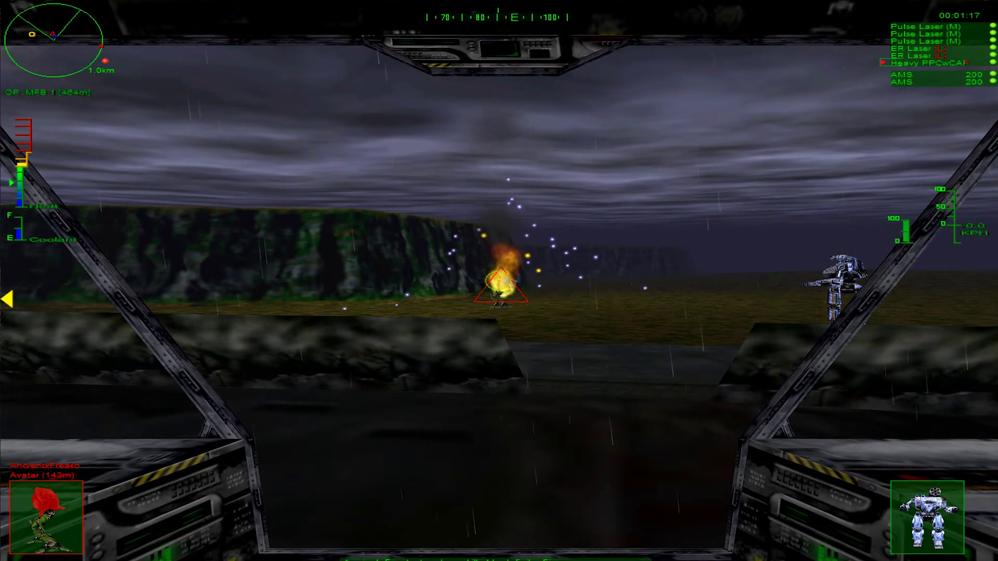
key("Return")
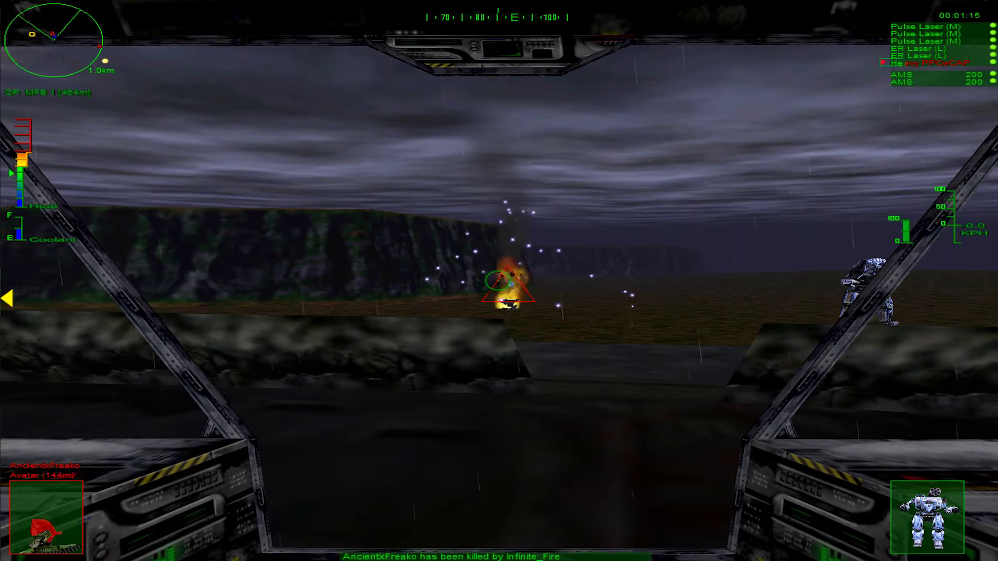
Throttle up, jump-jet across the water and fire ER Lasers at the distant target.
key("w")
key("d")
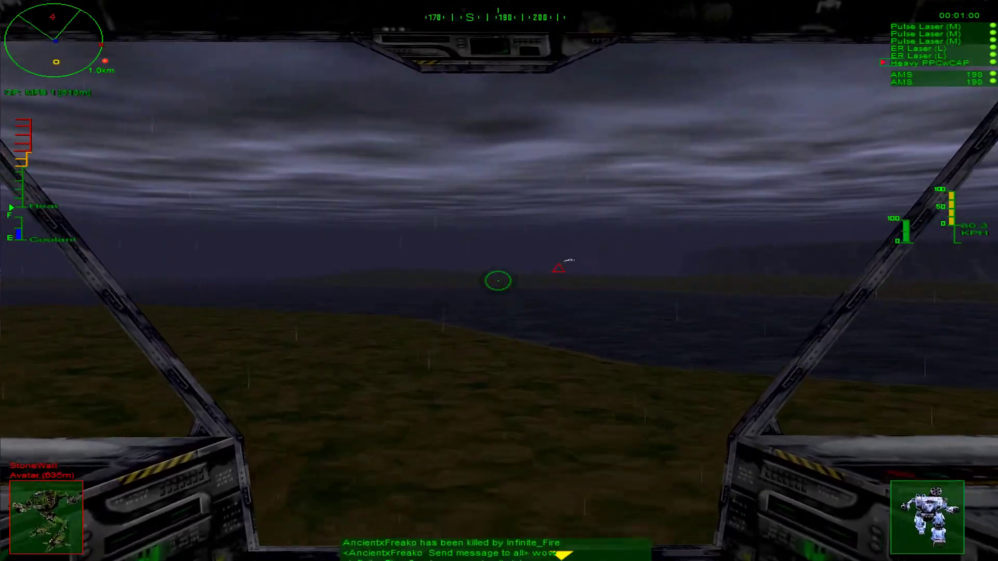
key("d")
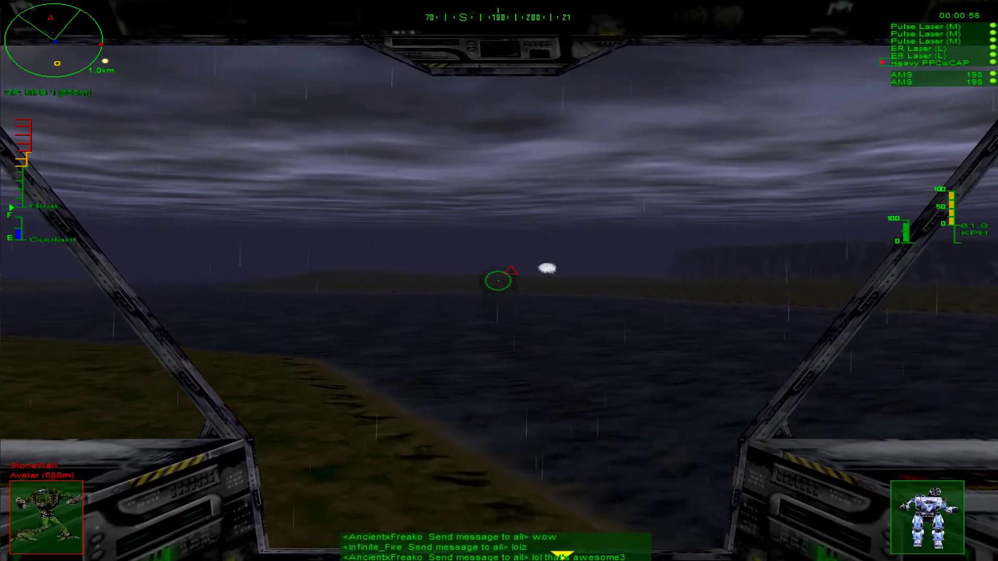
key("space")
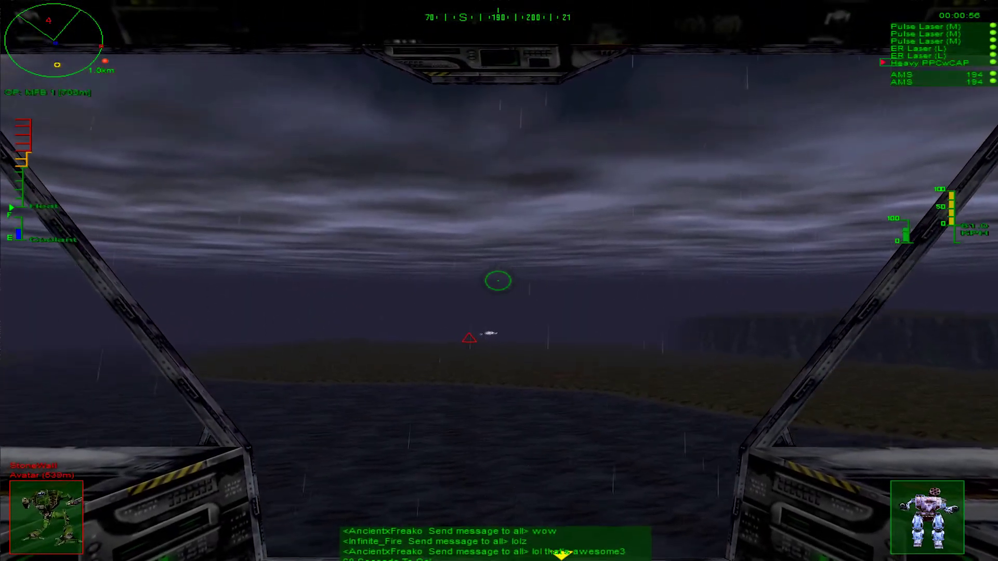
key("a")
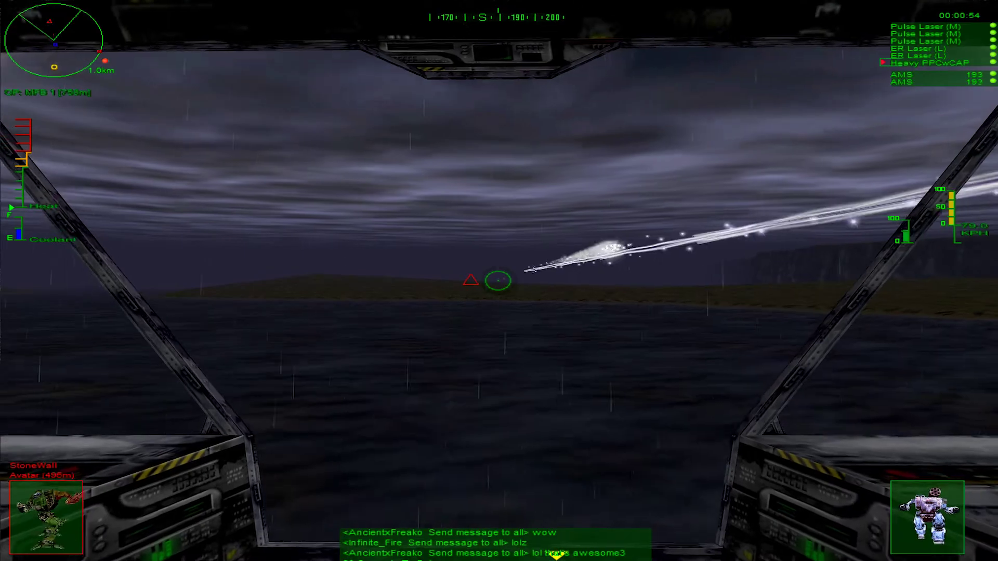
key("Return")
key("z")
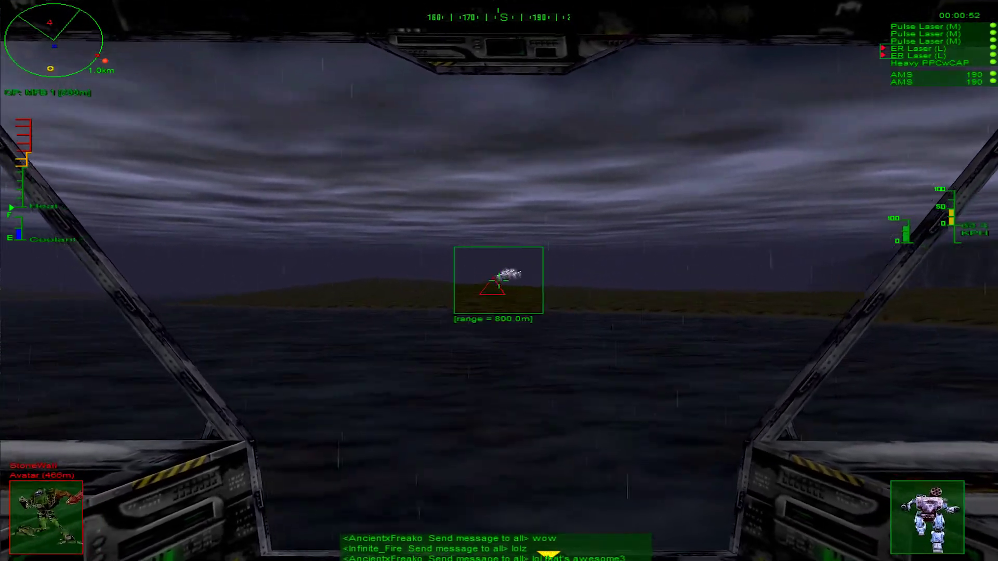
left_click(499, 281)
key("Return")
Turn left across the water and alternate Heavy PPC and ER Laser volleys on the enemy mech.
left_click(499, 280)
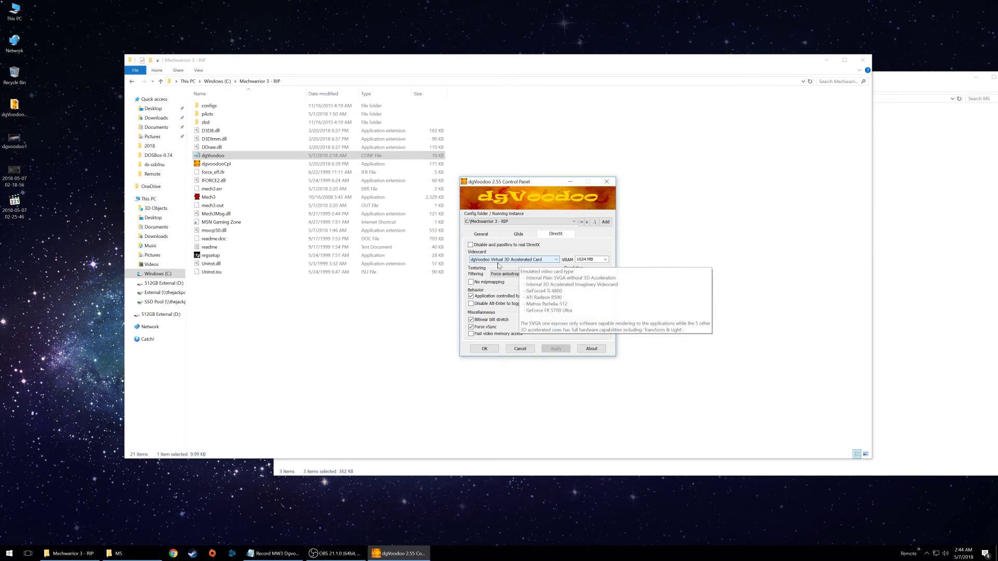
mouse_move(499, 304)
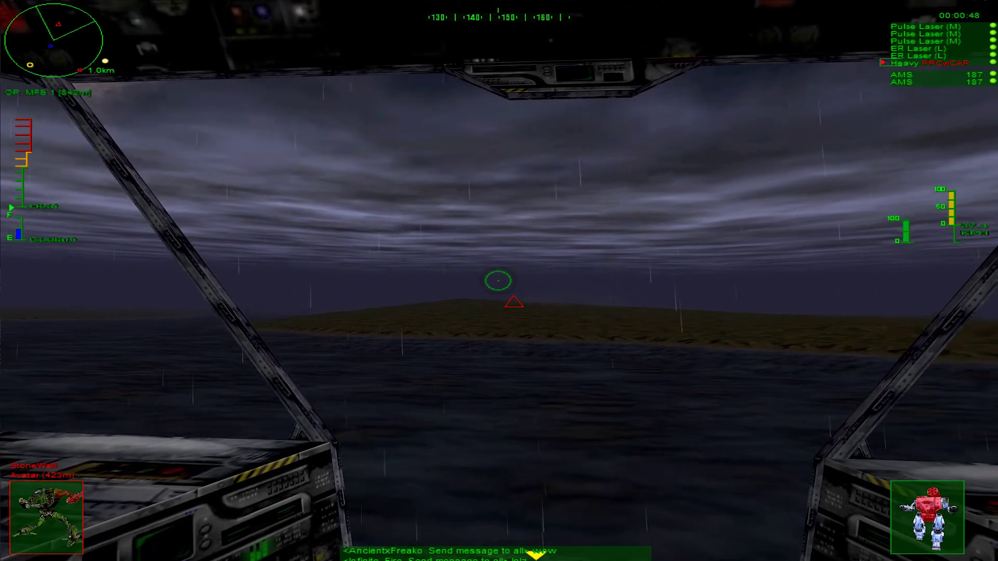
key("a")
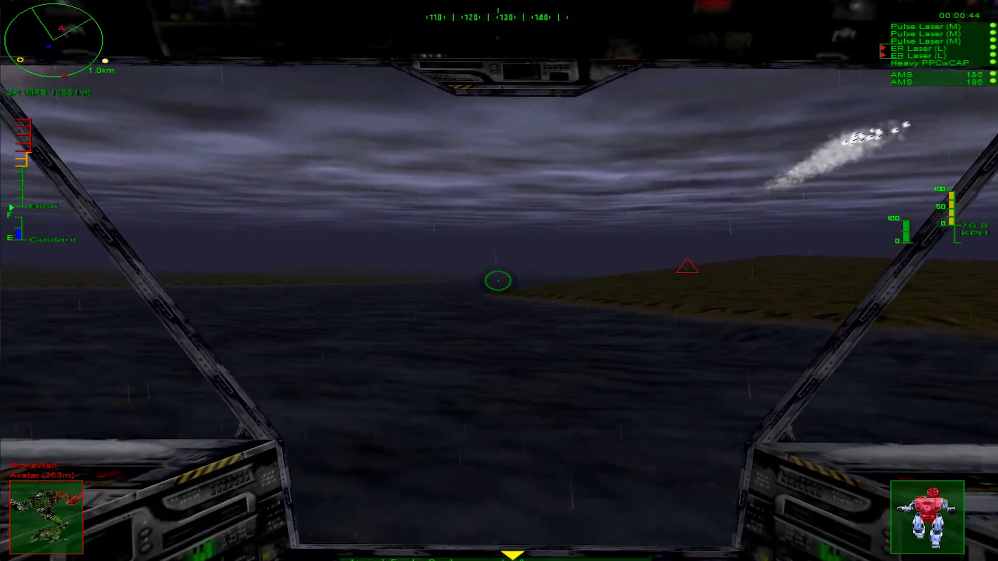
key("Return")
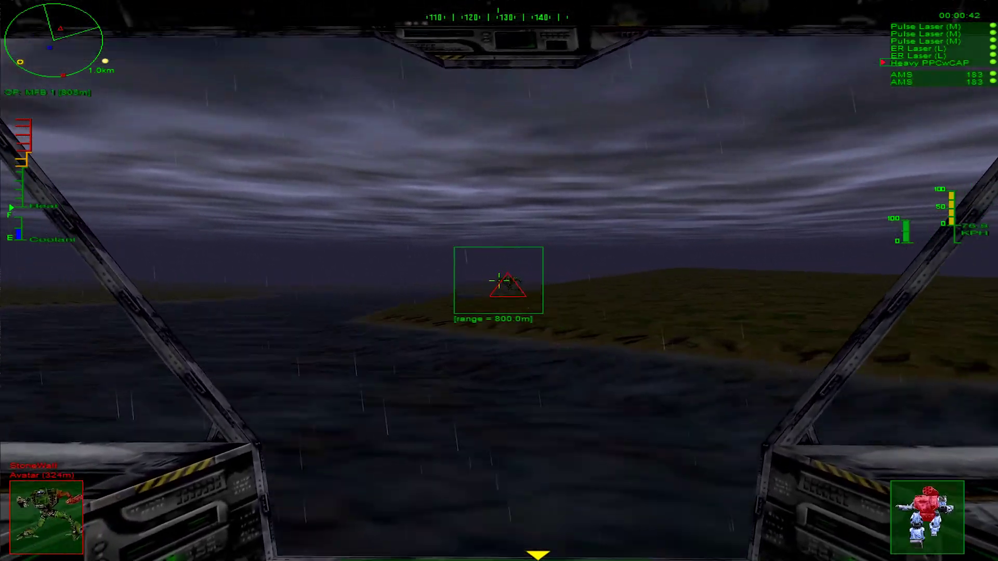
key("space")
key("Return")
key("space")
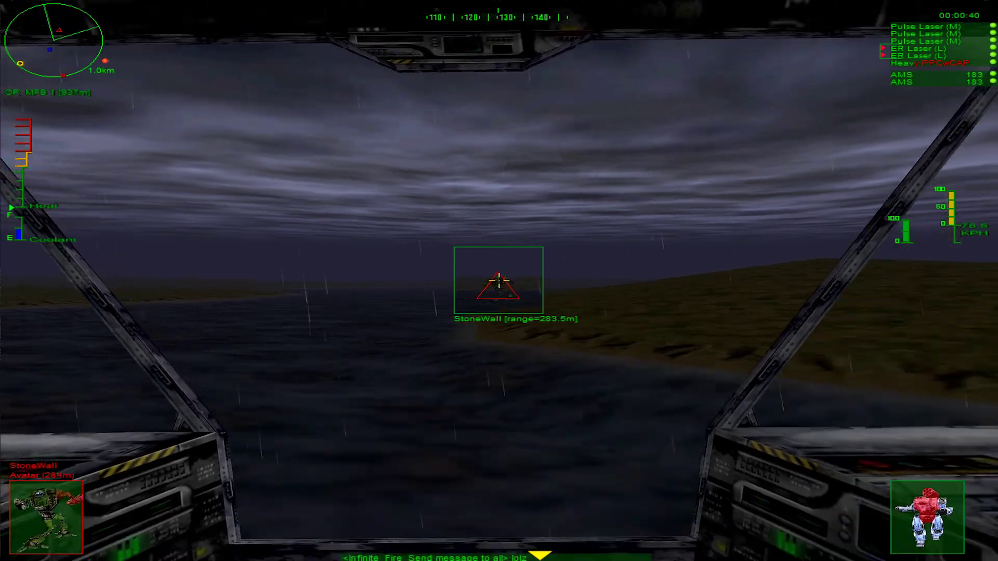
key("Return")
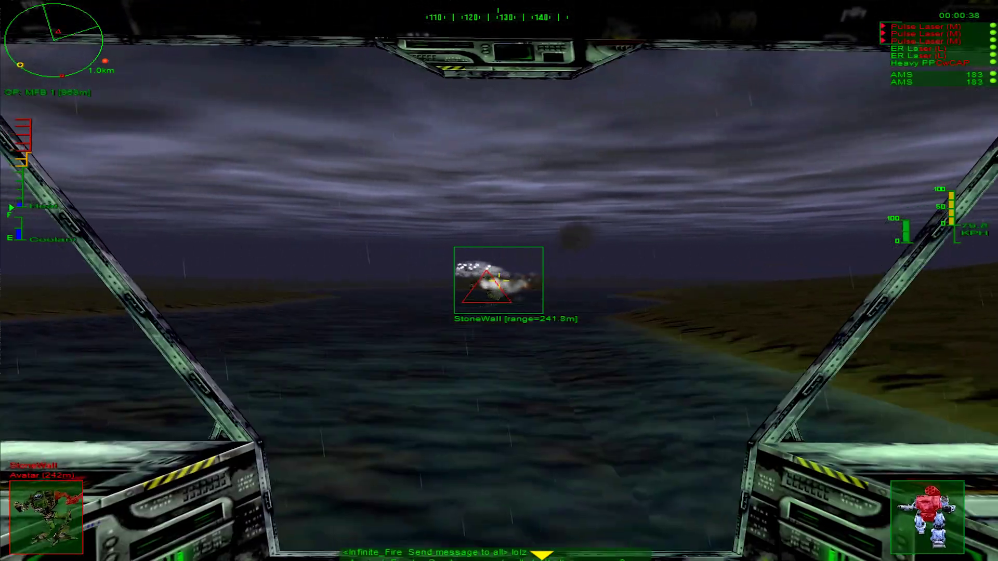